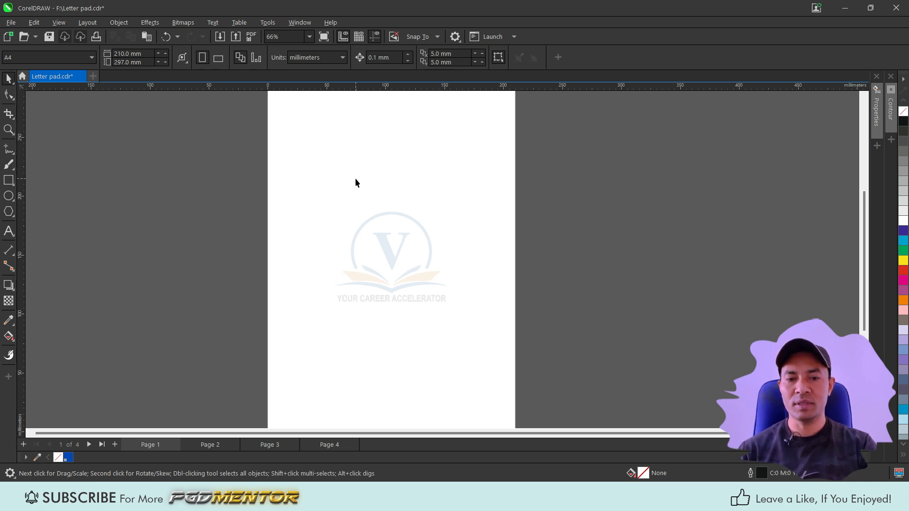
Step: Move the VELOCITY EDUCATIONAL TRUST title from the pasteboard onto the top of the page
{"action": "scroll", "coordinate": [407, 203], "scroll_direction": "down", "scroll_amount": 1}
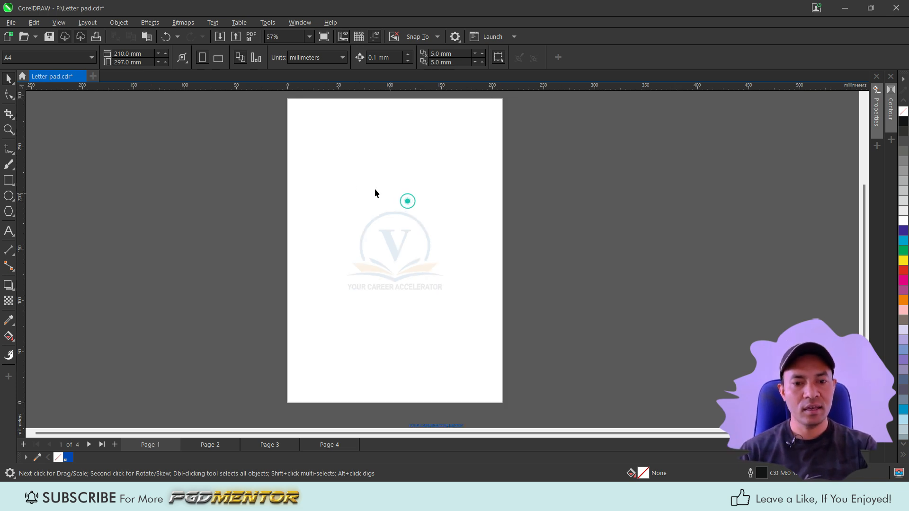
{"action": "scroll", "coordinate": [324, 116], "scroll_direction": "up", "scroll_amount": 2}
{"action": "scroll", "coordinate": [511, 301], "scroll_direction": "down", "scroll_amount": 2}
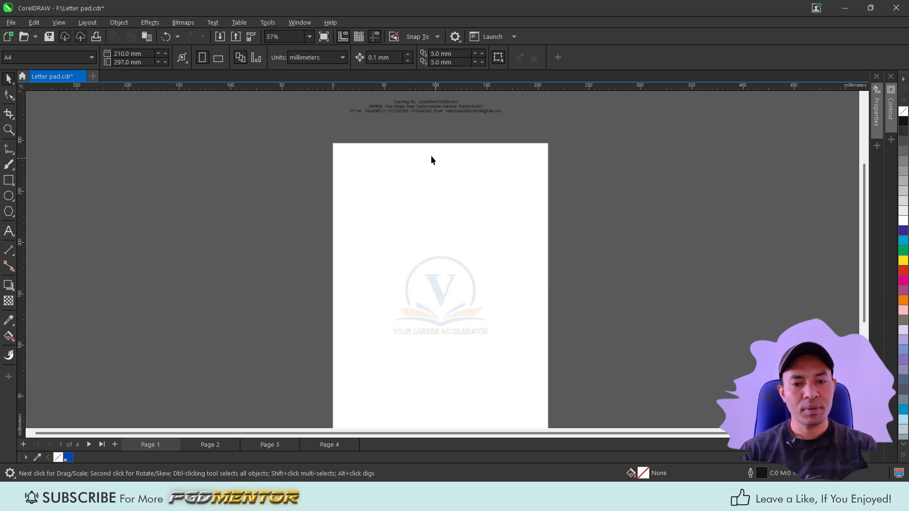
{"action": "scroll", "coordinate": [430, 158], "scroll_direction": "up", "scroll_amount": 3}
{"action": "scroll", "coordinate": [424, 161], "scroll_direction": "up", "scroll_amount": 1}
{"action": "scroll", "coordinate": [425, 184], "scroll_direction": "down", "scroll_amount": 2}
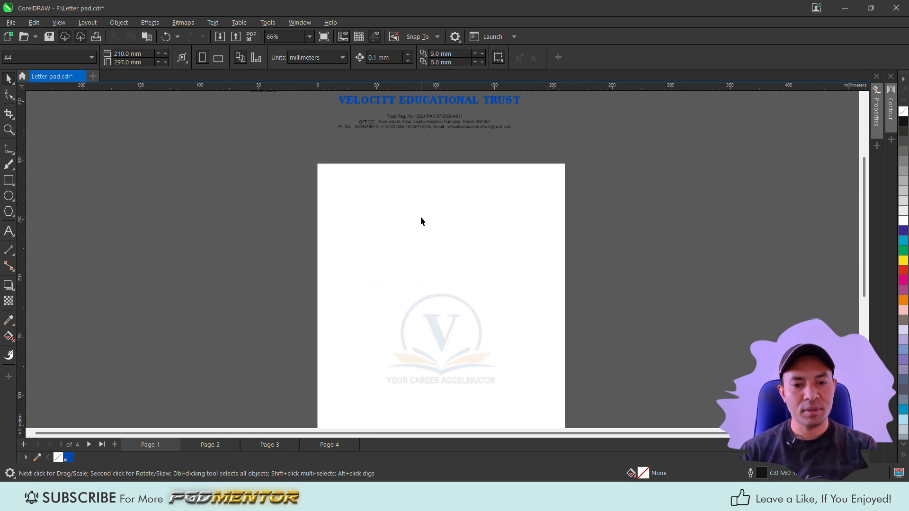
{"action": "left_click", "coordinate": [410, 101]}
{"action": "left_click_drag", "start_coordinate": [411, 101], "coordinate": [442, 185]}
{"action": "scroll", "coordinate": [427, 196], "scroll_direction": "up", "scroll_amount": 3}
{"action": "scroll", "coordinate": [439, 158], "scroll_direction": "up", "scroll_amount": 3}
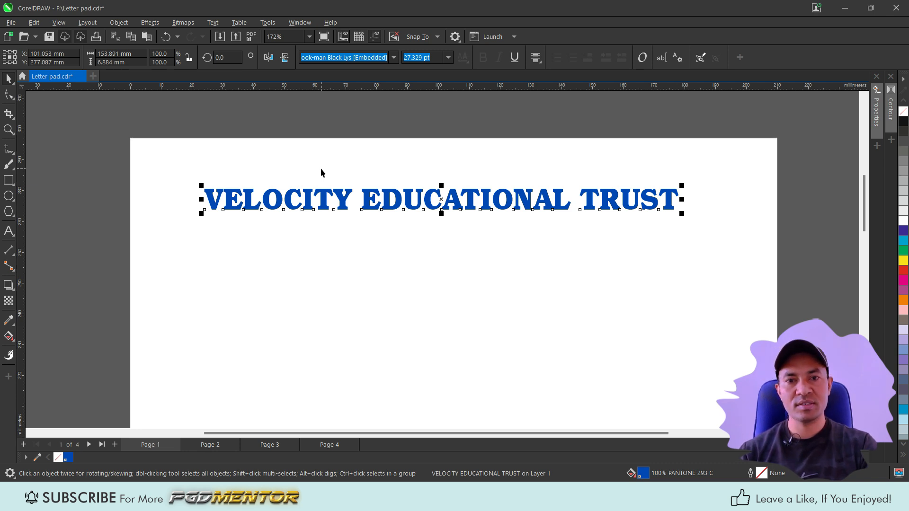
{"action": "left_click", "coordinate": [277, 97]}
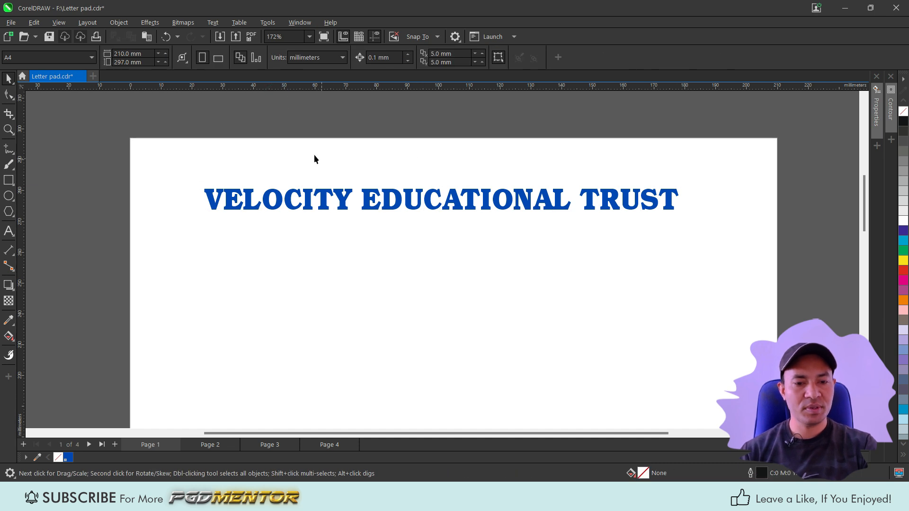
Step: Draw a narrow rectangle above the title and set its height to 15 mm as a spacing guide
{"action": "left_click", "coordinate": [7, 181]}
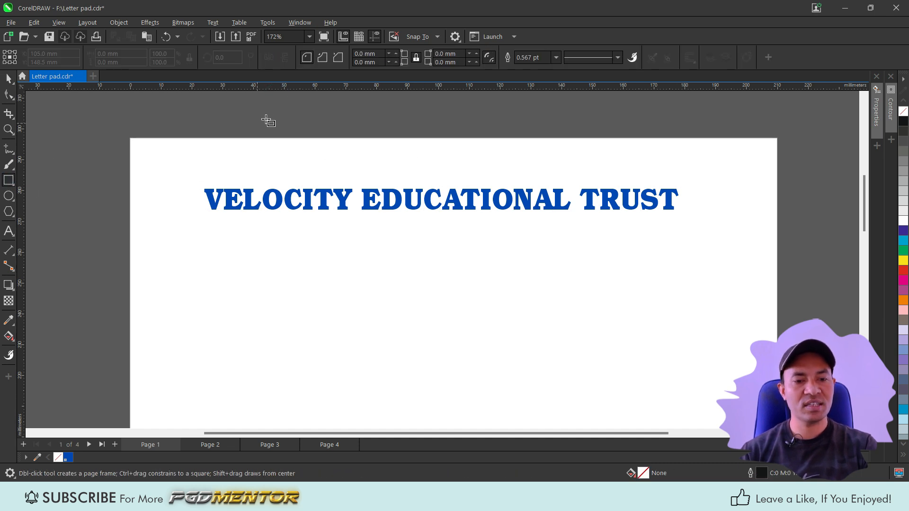
{"action": "left_click_drag", "start_coordinate": [342, 139], "coordinate": [358, 176]}
{"action": "left_click", "coordinate": [135, 63]}
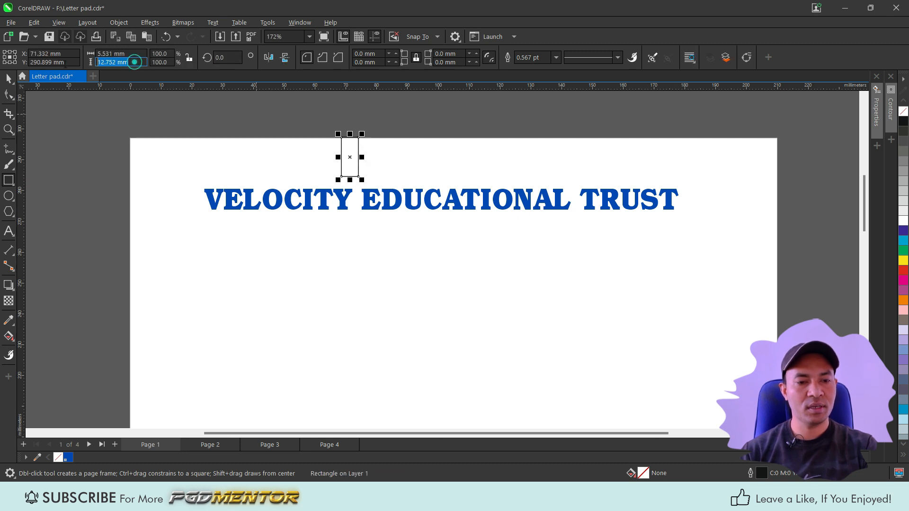
{"action": "type", "text": "15"}
{"action": "key", "text": "Return"}
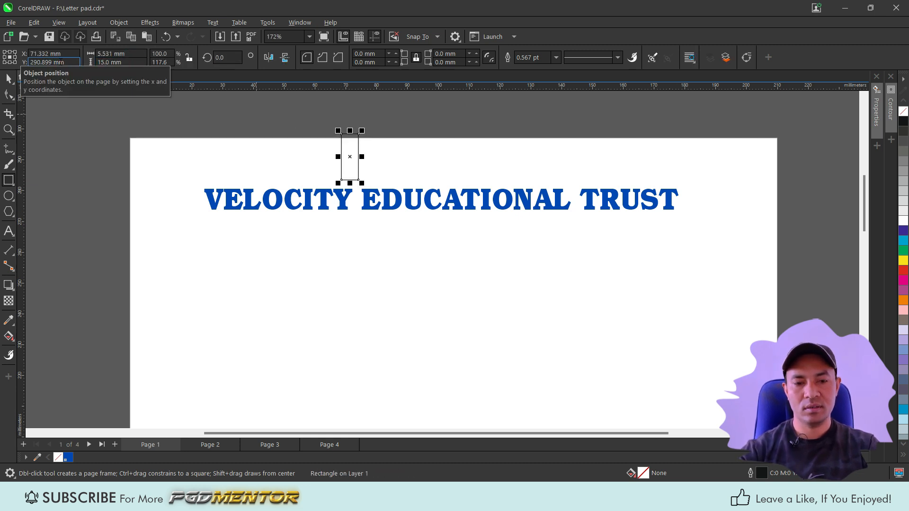
Step: Move the spacer rectangle so it sits against the page's top edge above the title
{"action": "scroll", "coordinate": [349, 157], "scroll_direction": "up", "scroll_amount": 1}
{"action": "key", "text": "space"}
{"action": "left_click_drag", "start_coordinate": [349, 156], "coordinate": [409, 163]}
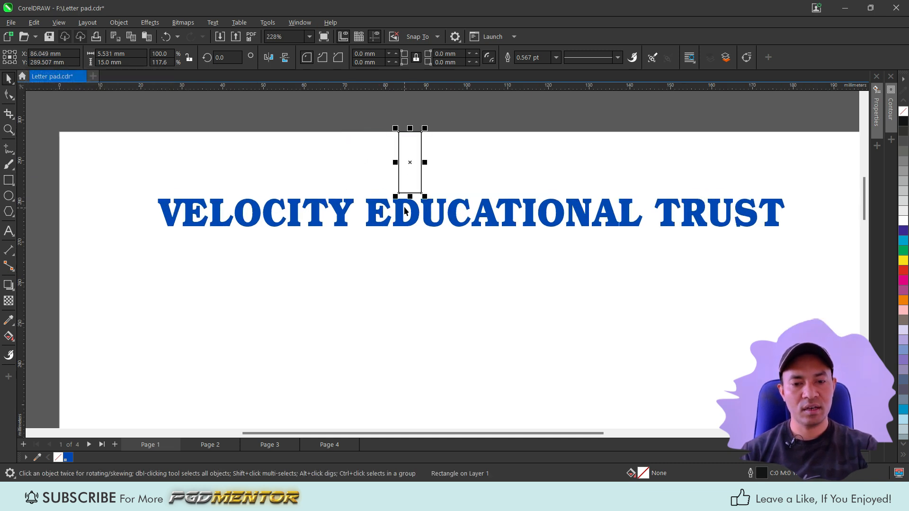
Step: Move the title up until its top meets the bottom of the spacer rectangle
{"action": "left_click", "coordinate": [405, 214]}
{"action": "scroll", "coordinate": [389, 224], "scroll_direction": "down", "scroll_amount": 1}
{"action": "scroll", "coordinate": [389, 224], "scroll_direction": "up", "scroll_amount": 1}
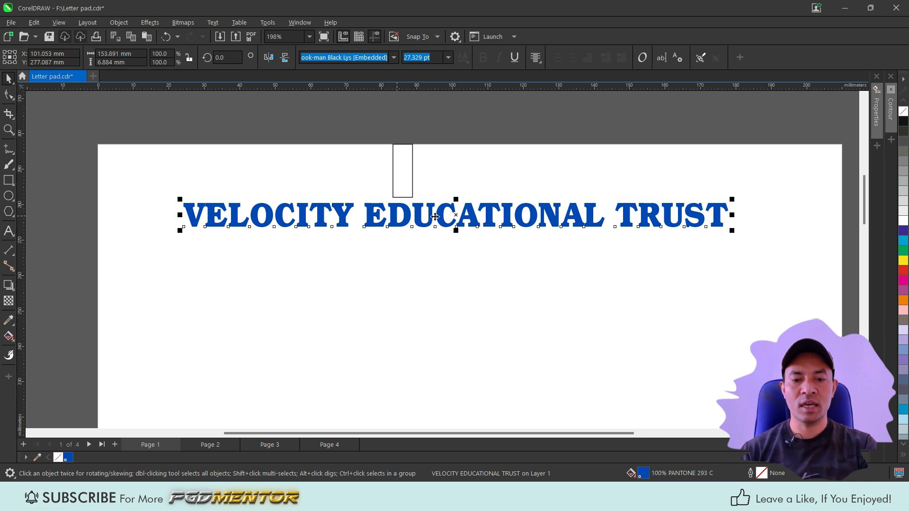
{"action": "scroll", "coordinate": [419, 211], "scroll_direction": "up", "scroll_amount": 1}
{"action": "left_click_drag", "start_coordinate": [419, 211], "coordinate": [418, 205]}
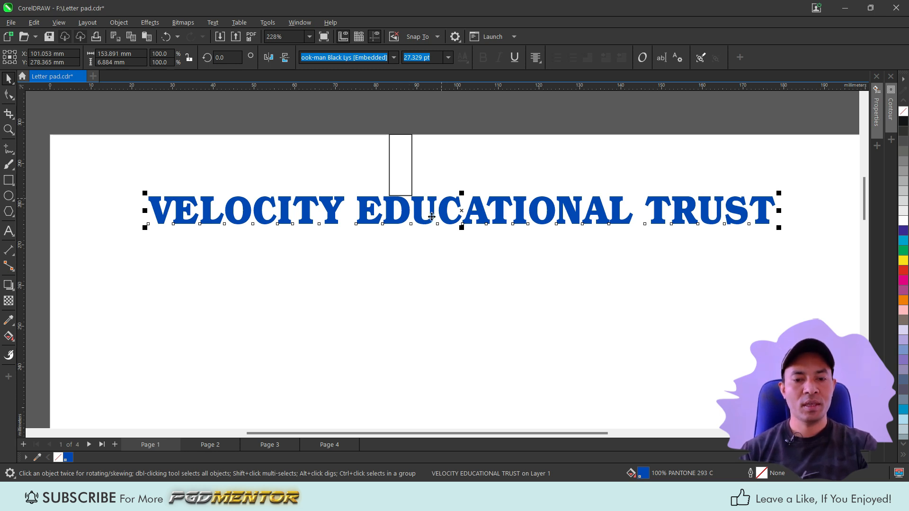
{"action": "scroll", "coordinate": [431, 217], "scroll_direction": "down", "scroll_amount": 1}
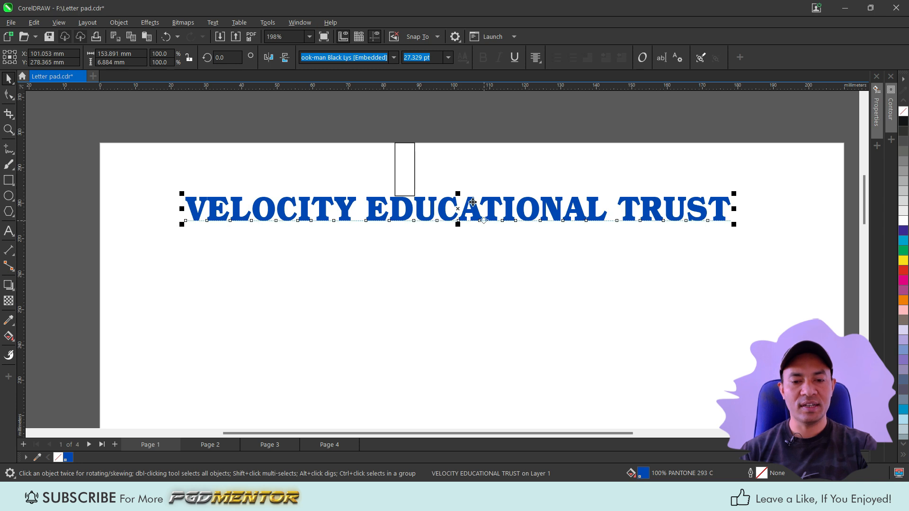
{"action": "scroll", "coordinate": [435, 239], "scroll_direction": "down", "scroll_amount": 2}
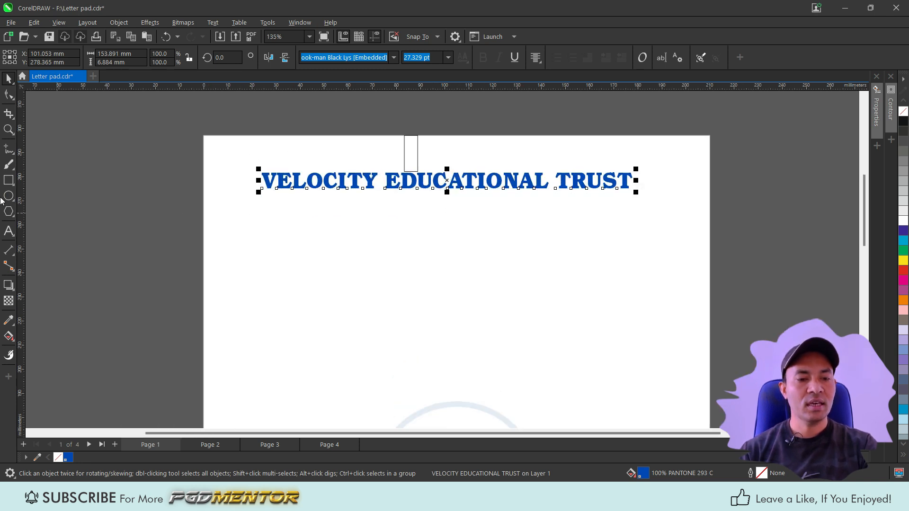
Step: Create a page frame and center the title horizontally on the page with it
{"action": "double_click", "coordinate": [10, 183]}
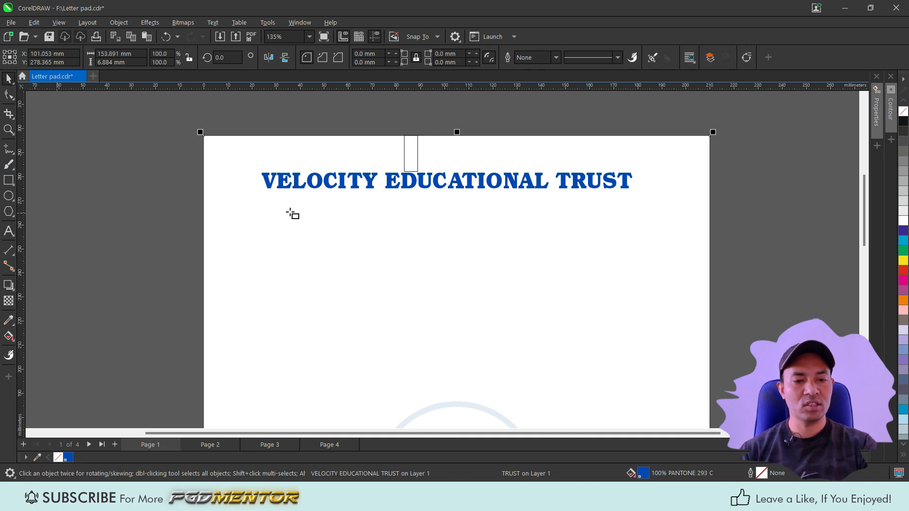
{"action": "key", "text": "space"}
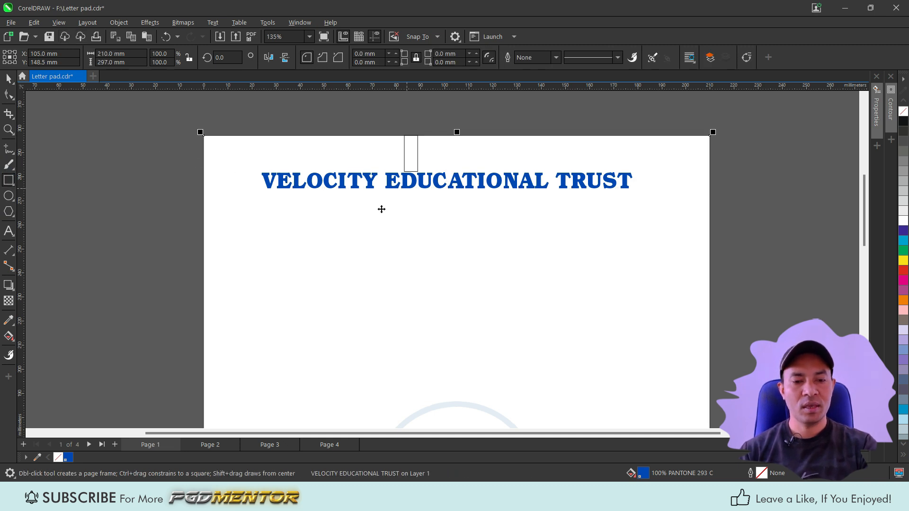
{"action": "key", "text": "space"}
{"action": "left_click", "coordinate": [294, 224], "text": "shift"}
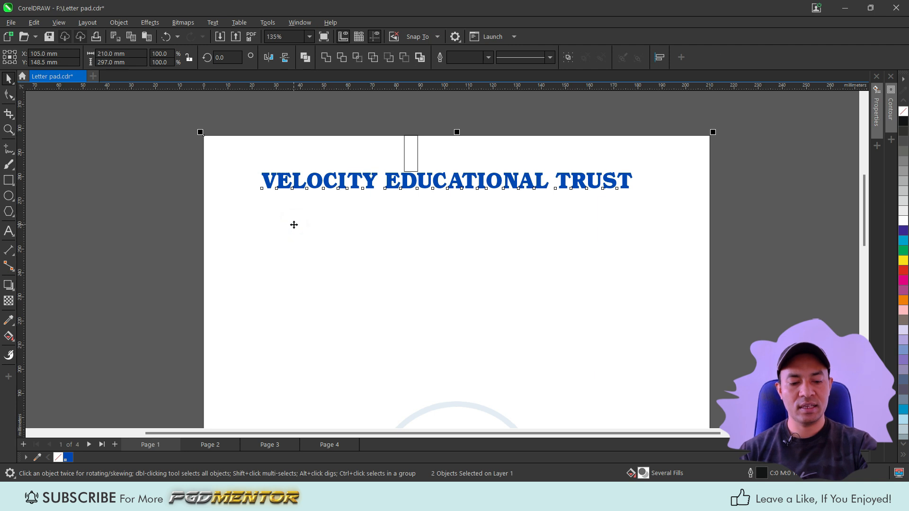
{"action": "key", "text": "c"}
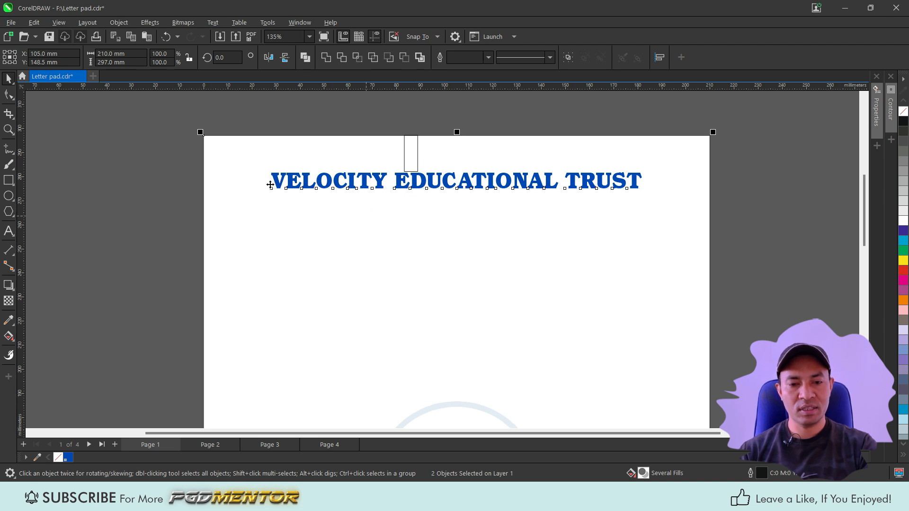
Step: Delete the spacer rectangle and the page frame
{"action": "left_click", "coordinate": [417, 159]}
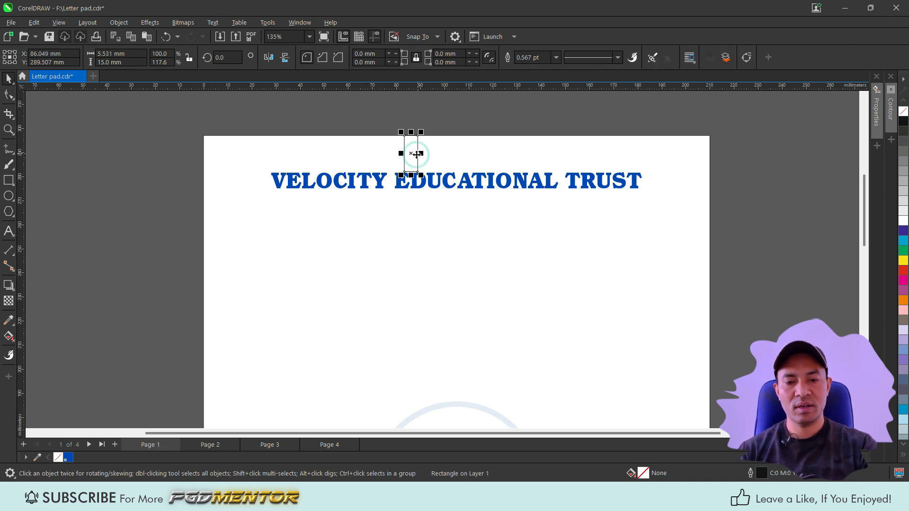
{"action": "key", "text": "Delete"}
{"action": "left_click", "coordinate": [351, 157]}
{"action": "key", "text": "Delete"}
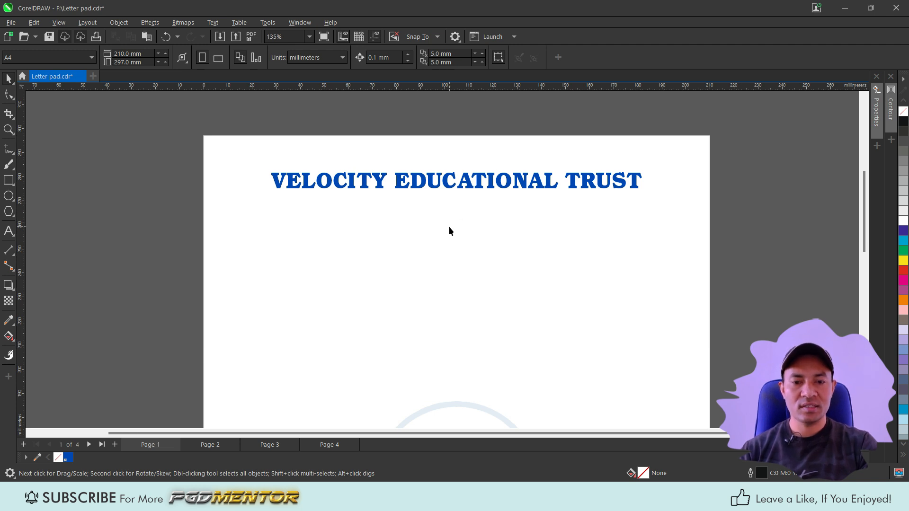
Step: Move the Trust Reg. No. line from the pasteboard to just below the title
{"action": "scroll", "coordinate": [449, 228], "scroll_direction": "down", "scroll_amount": 2}
{"action": "scroll", "coordinate": [450, 219], "scroll_direction": "down", "scroll_amount": 1}
{"action": "scroll", "coordinate": [439, 129], "scroll_direction": "up", "scroll_amount": 1}
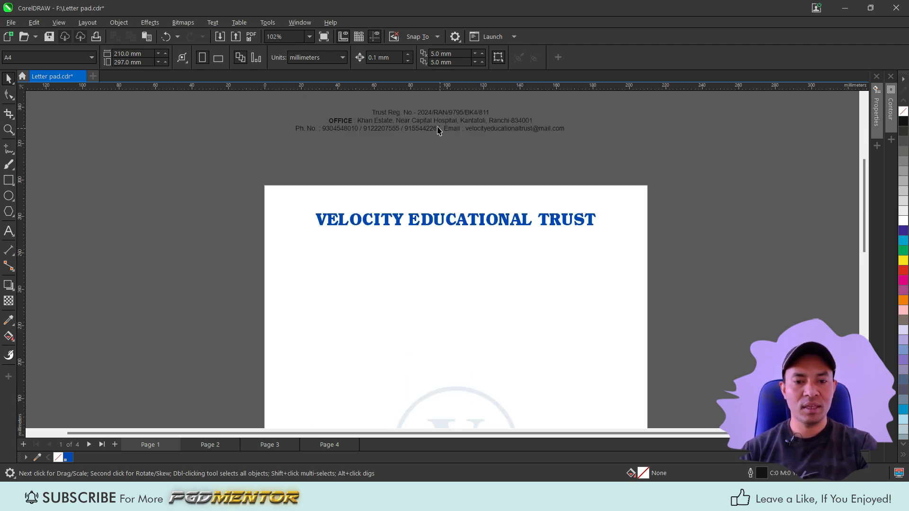
{"action": "left_click", "coordinate": [430, 114]}
{"action": "scroll", "coordinate": [430, 115], "scroll_direction": "up", "scroll_amount": 1}
{"action": "left_click_drag", "start_coordinate": [430, 115], "coordinate": [463, 274]}
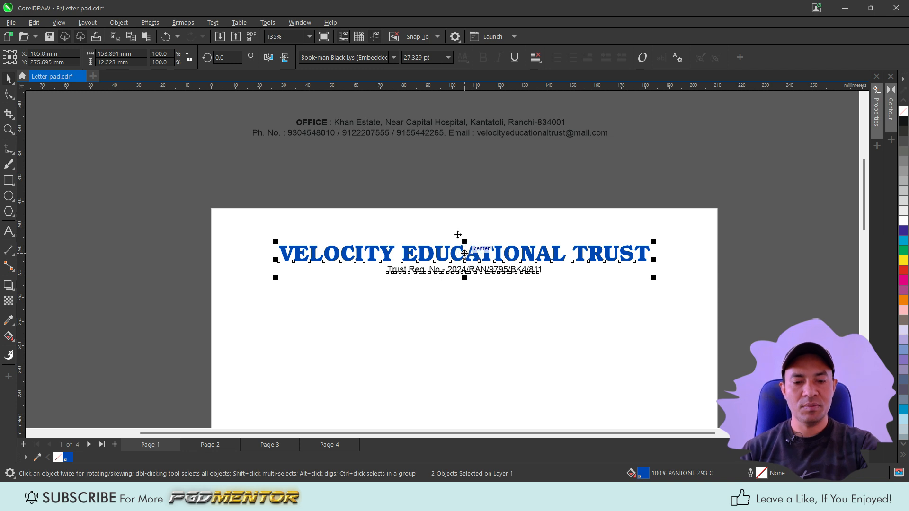
{"action": "left_click", "coordinate": [459, 294]}
{"action": "scroll", "coordinate": [468, 277], "scroll_direction": "up", "scroll_amount": 1}
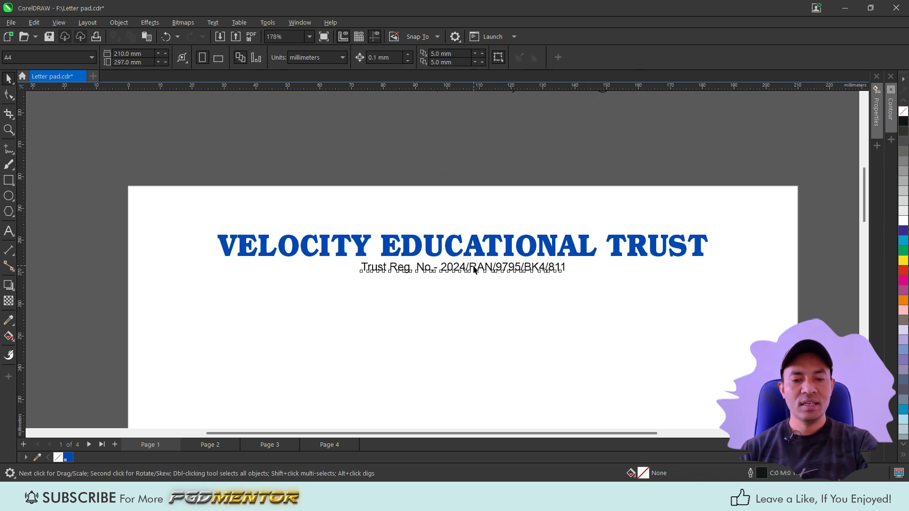
Step: Move the OFFICE address line onto the page beneath the registration line
{"action": "left_click", "coordinate": [474, 272]}
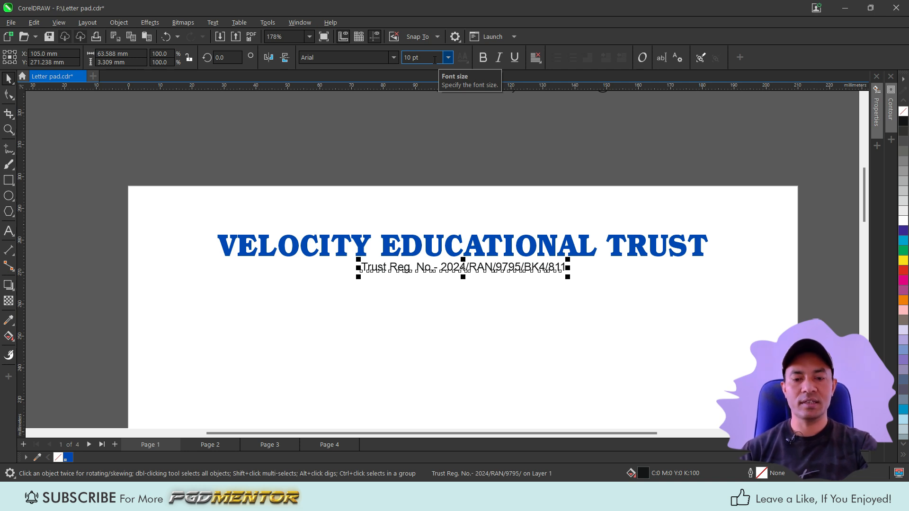
{"action": "scroll", "coordinate": [478, 175], "scroll_direction": "down", "scroll_amount": 2}
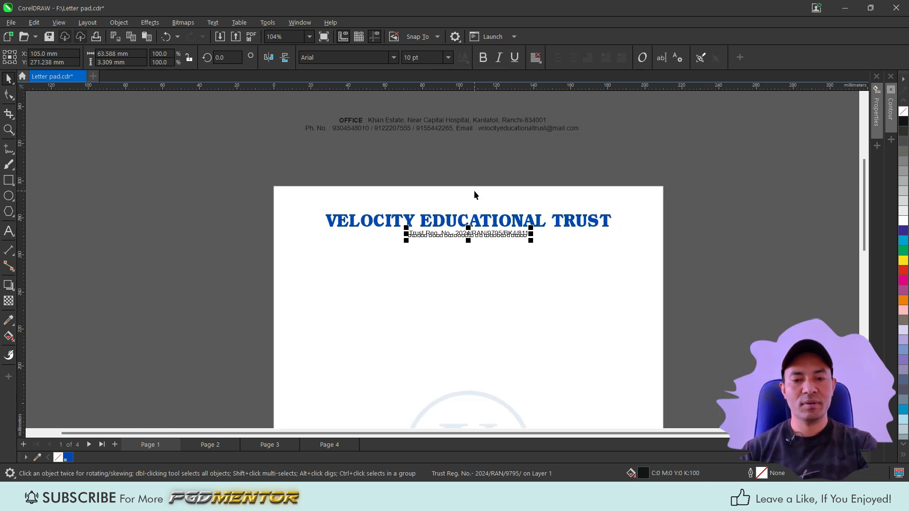
{"action": "left_click", "coordinate": [440, 122]}
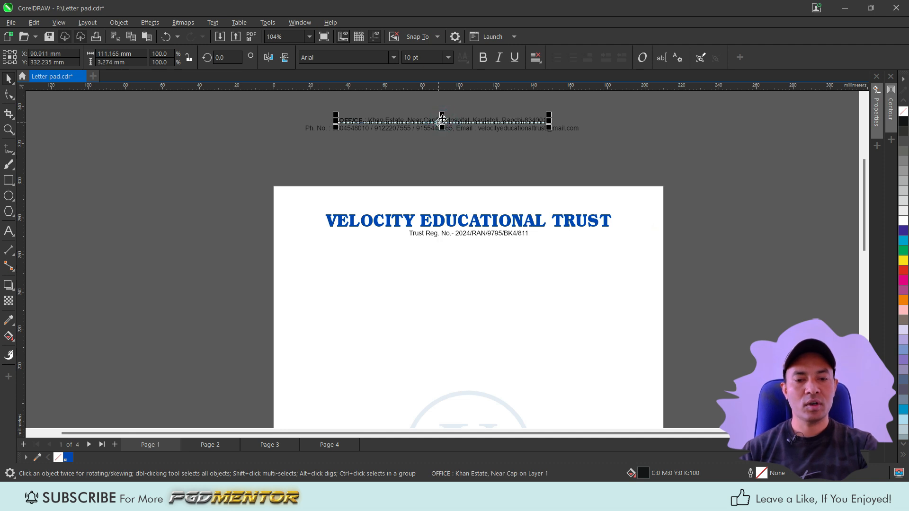
{"action": "left_click_drag", "start_coordinate": [441, 121], "coordinate": [469, 245]}
{"action": "left_click", "coordinate": [469, 234], "text": "shift"}
{"action": "left_click", "coordinate": [455, 184]}
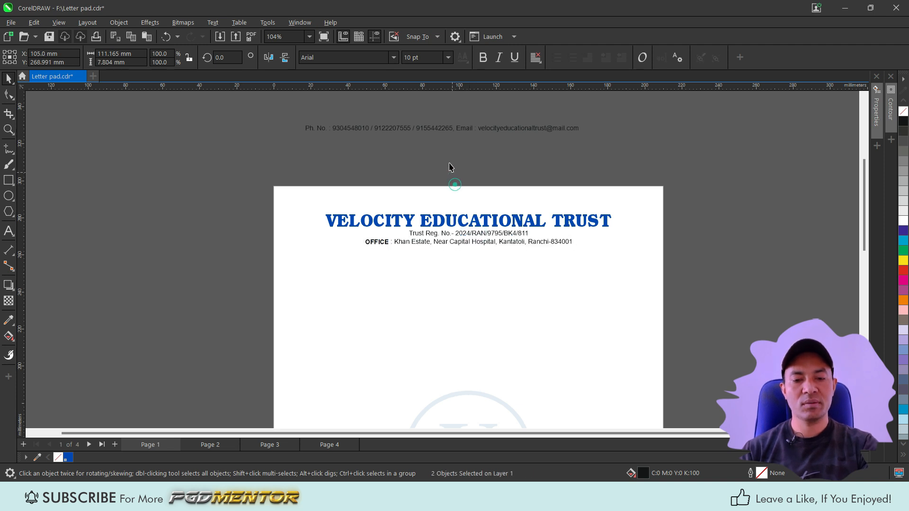
Step: Move the phone and e-mail line below the office line and center the two lines on each other
{"action": "left_click_drag", "start_coordinate": [402, 128], "coordinate": [423, 252]}
{"action": "scroll", "coordinate": [481, 245], "scroll_direction": "up", "scroll_amount": 1}
{"action": "scroll", "coordinate": [481, 246], "scroll_direction": "up", "scroll_amount": 1}
{"action": "left_click", "coordinate": [478, 243]}
{"action": "left_click", "coordinate": [441, 257]}
{"action": "left_click", "coordinate": [445, 244], "text": "shift"}
{"action": "key", "text": "c"}
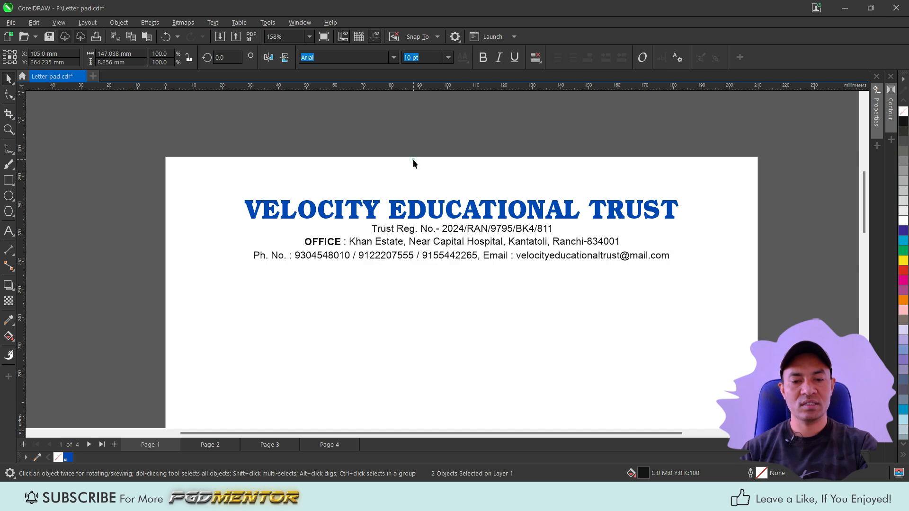
{"action": "left_click", "coordinate": [412, 163]}
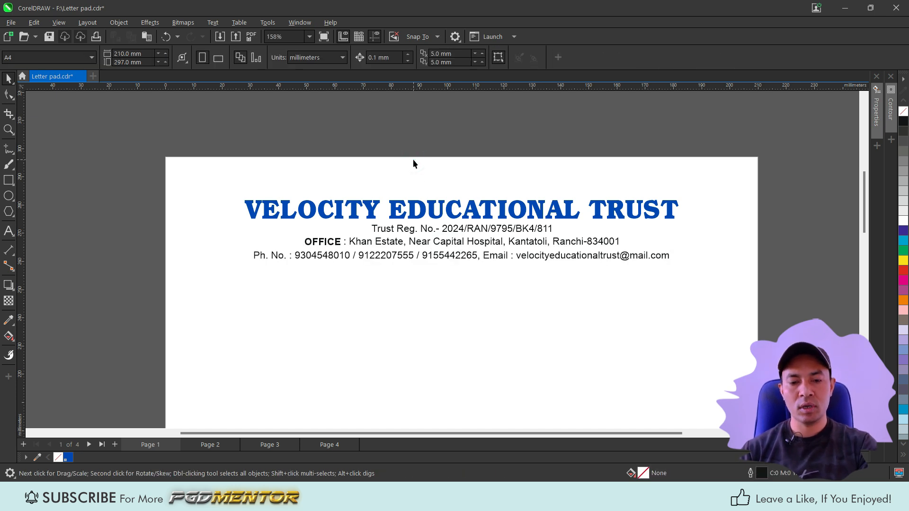
{"action": "left_click", "coordinate": [440, 258]}
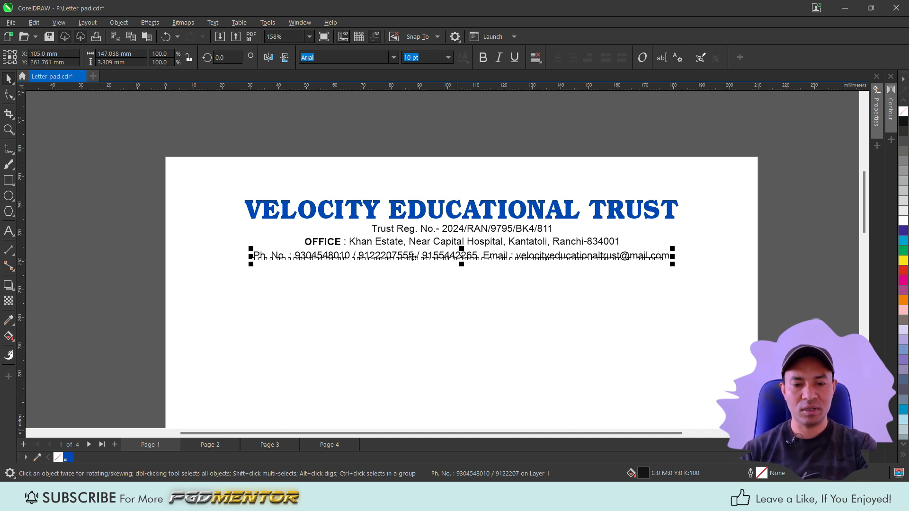
{"action": "left_click_drag", "start_coordinate": [125, 206], "coordinate": [697, 297]}
{"action": "left_click_drag", "start_coordinate": [138, 180], "coordinate": [710, 292]}
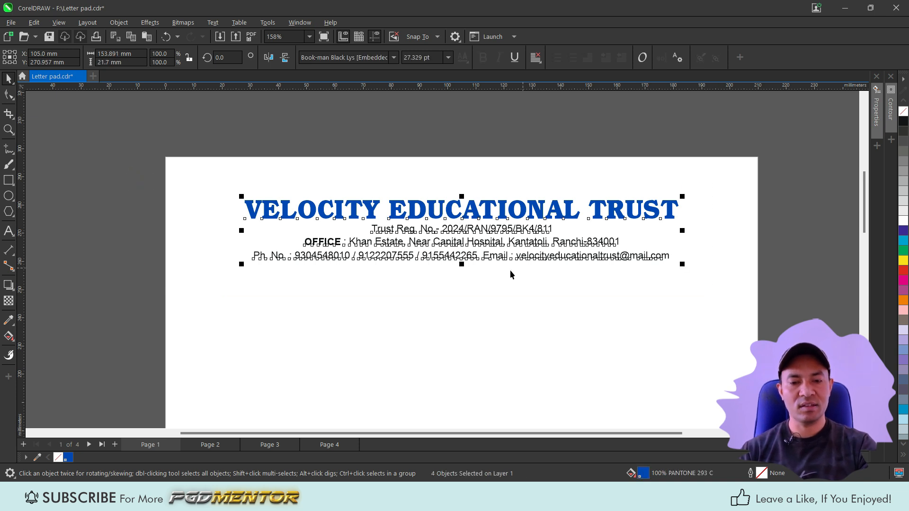
{"action": "left_click", "coordinate": [124, 186]}
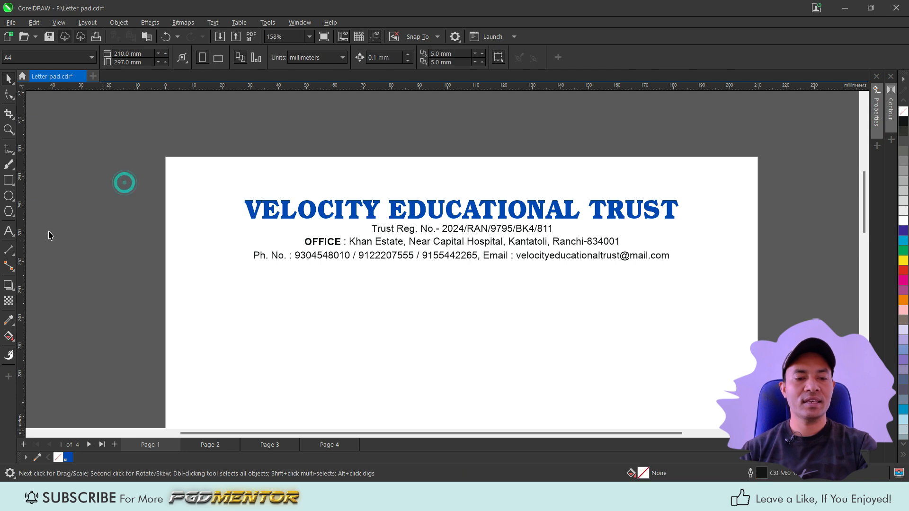
Step: Draw a horizontal divider line across the page just below the phone and e-mail line
{"action": "left_click", "coordinate": [9, 150]}
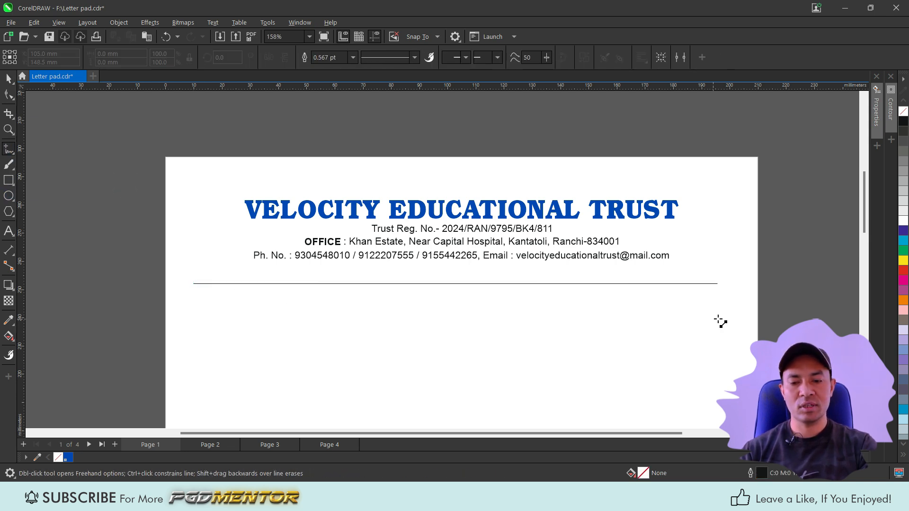
{"action": "left_click", "coordinate": [718, 319], "text": "ctrl"}
{"action": "key", "text": "space"}
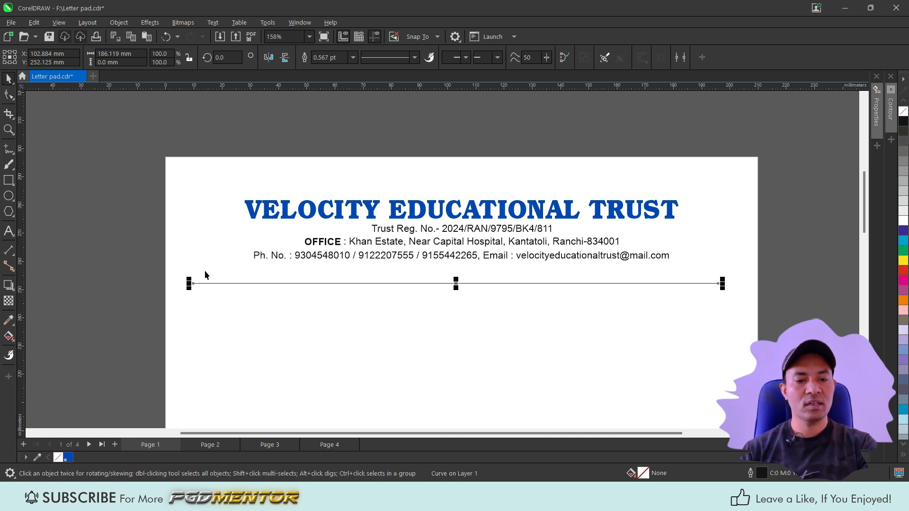
Step: Set the divider line's width to 185 mm and center it horizontally with the title
{"action": "left_click_drag", "start_coordinate": [137, 55], "coordinate": [89, 61]}
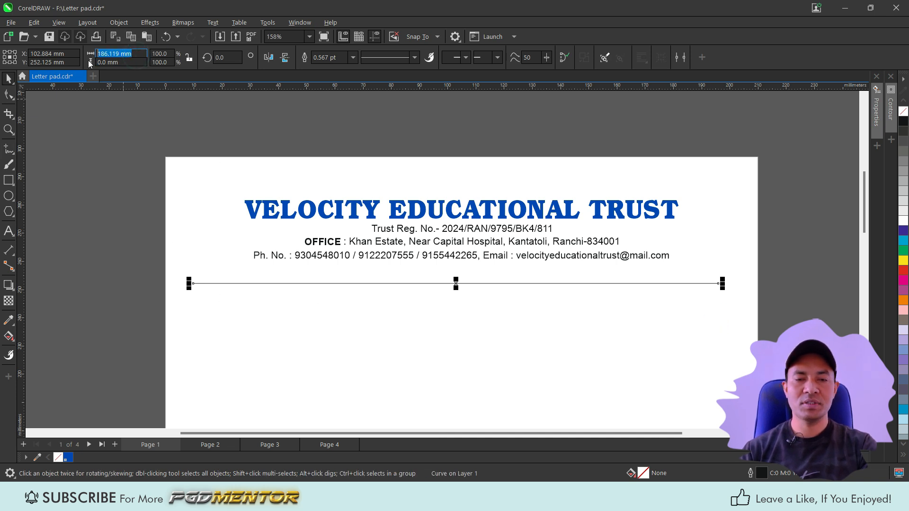
{"action": "type", "text": "185"}
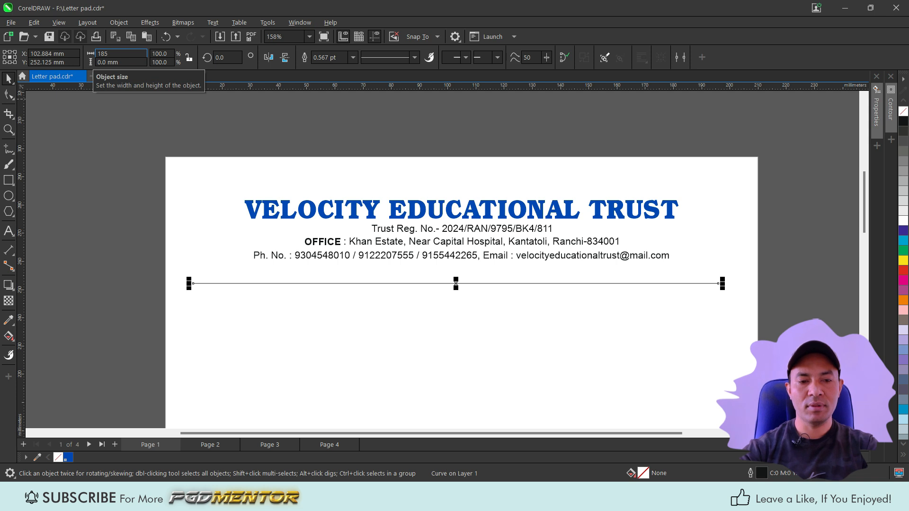
{"action": "key", "text": "Return"}
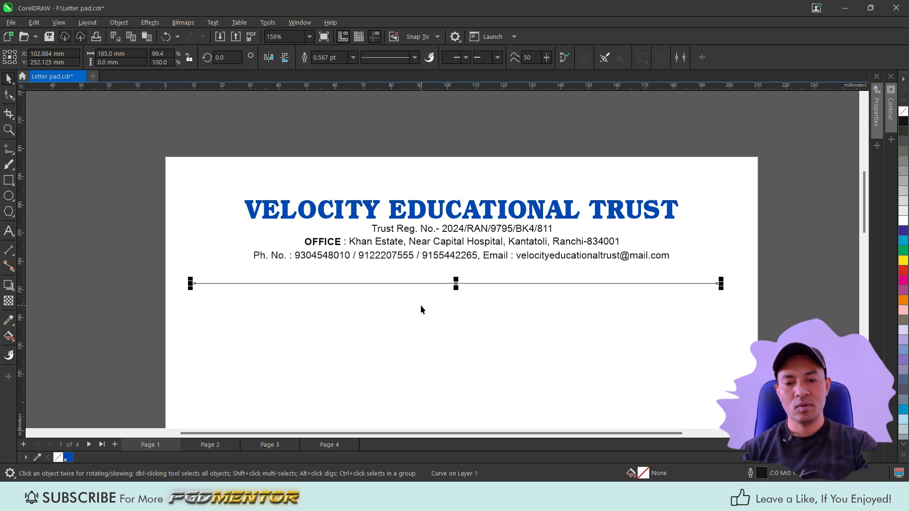
{"action": "left_click", "coordinate": [445, 216], "text": "shift"}
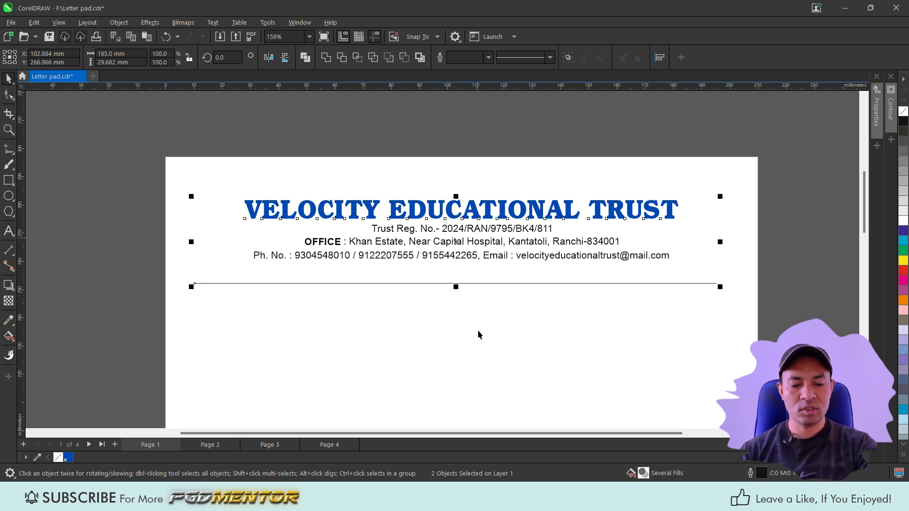
{"action": "key", "text": "c"}
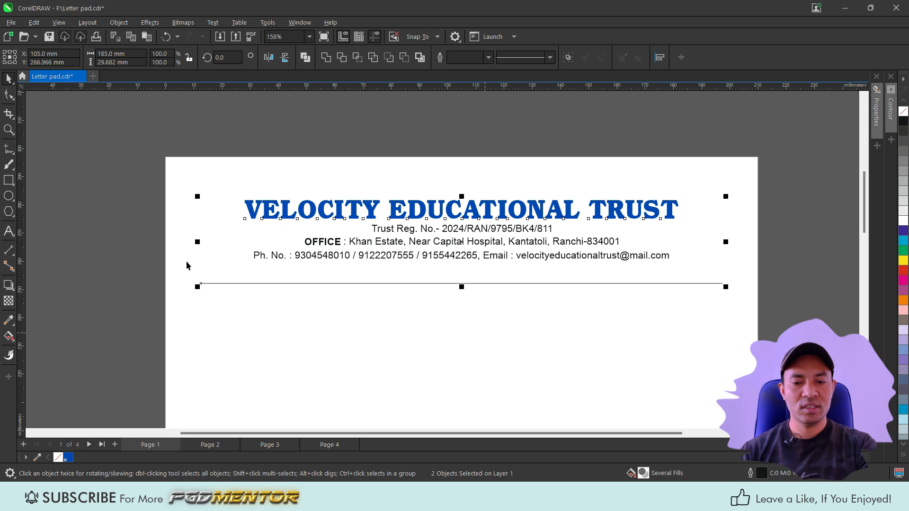
Step: Set the divider's outline width to 1.5 pt and move it up just beneath the contact line
{"action": "left_click", "coordinate": [109, 257]}
{"action": "left_click", "coordinate": [456, 283]}
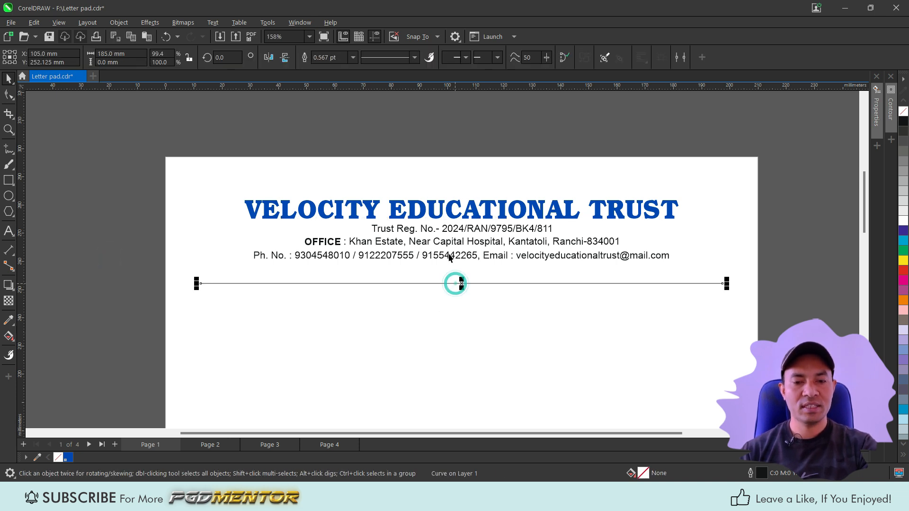
{"action": "left_click", "coordinate": [353, 57]}
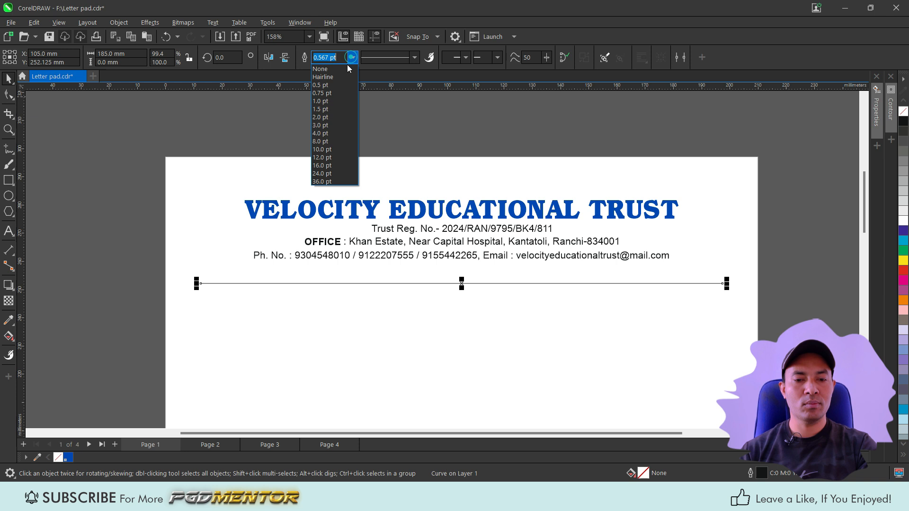
{"action": "left_click", "coordinate": [330, 112]}
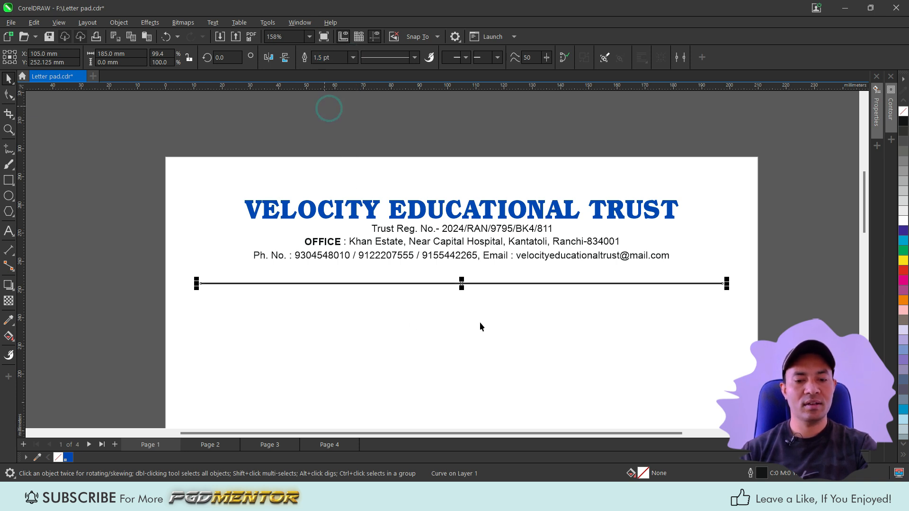
{"action": "scroll", "coordinate": [470, 300], "scroll_direction": "up", "scroll_amount": 2}
{"action": "left_click_drag", "start_coordinate": [456, 276], "coordinate": [456, 252]}
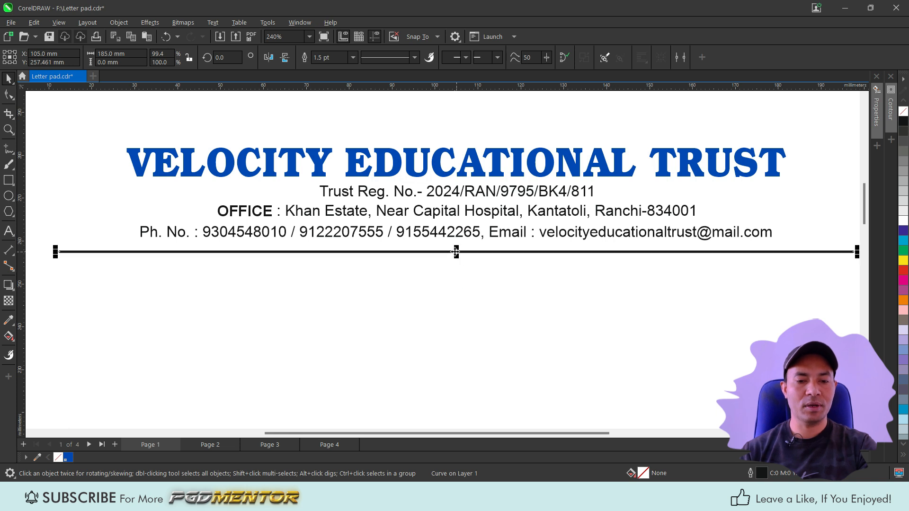
Step: Color the divider line with the title's blue, sampled with the Color Eyedropper
{"action": "left_click", "coordinate": [472, 168]}
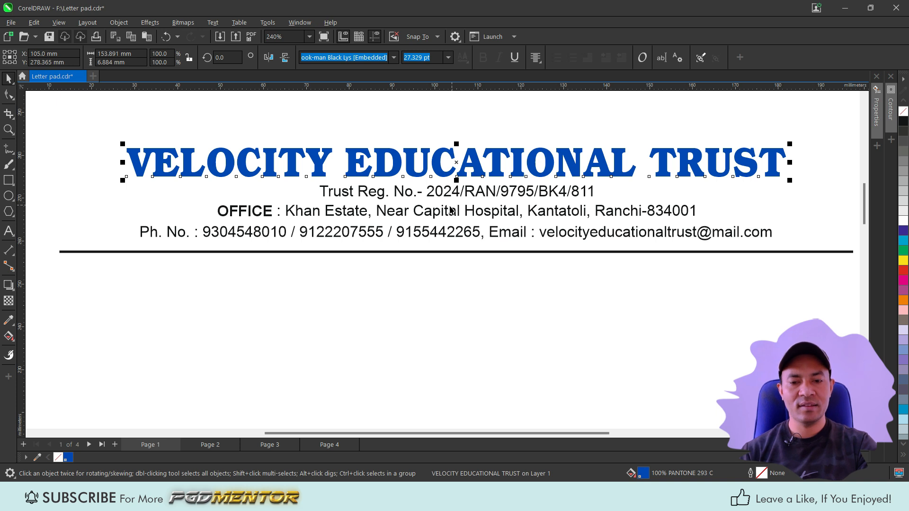
{"action": "left_click", "coordinate": [461, 252]}
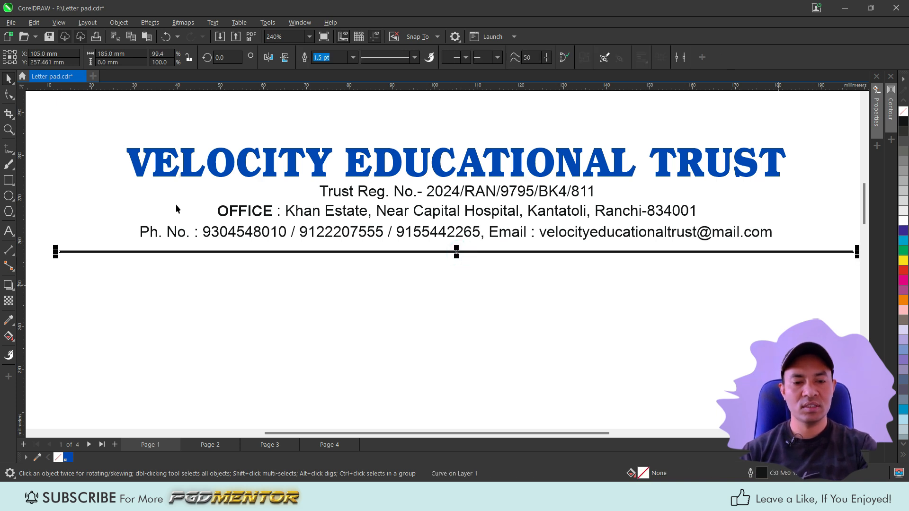
{"action": "scroll", "coordinate": [67, 197], "scroll_direction": "up", "scroll_amount": 2}
{"action": "left_click", "coordinate": [194, 154]}
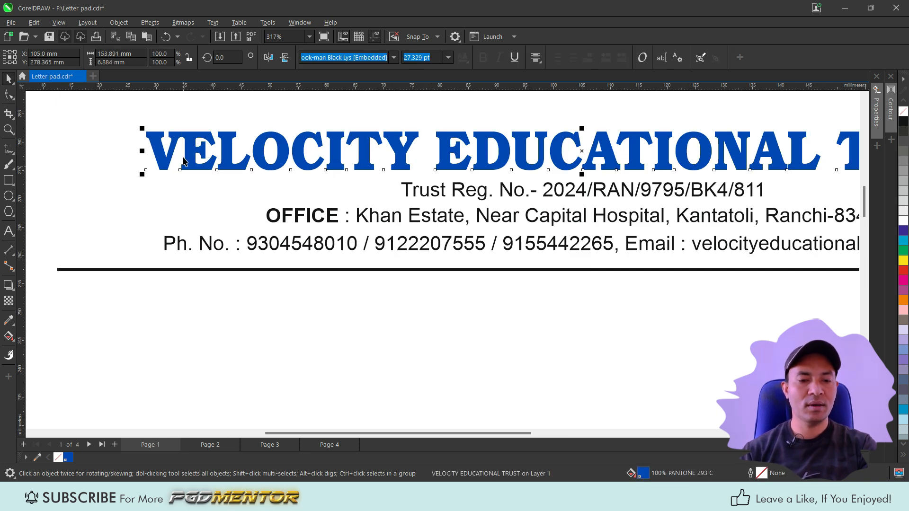
{"action": "scroll", "coordinate": [187, 161], "scroll_direction": "up", "scroll_amount": 1}
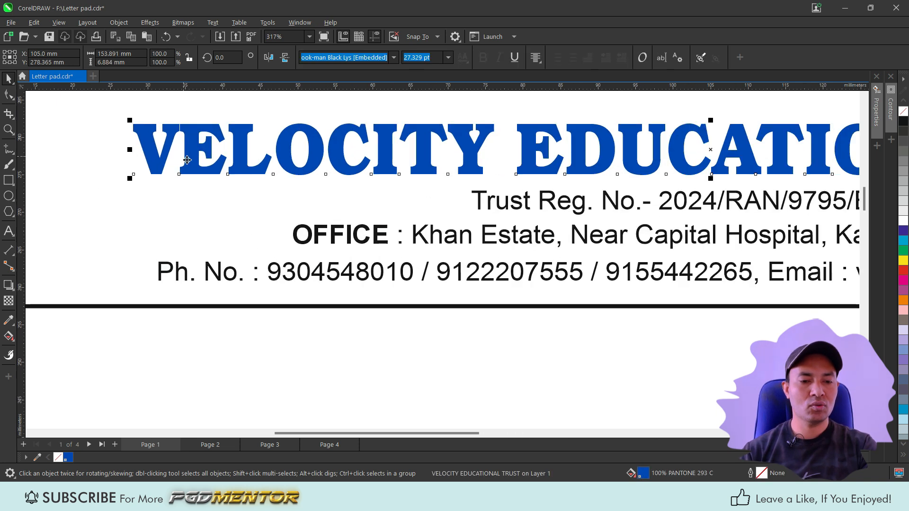
{"action": "left_click", "coordinate": [9, 321]}
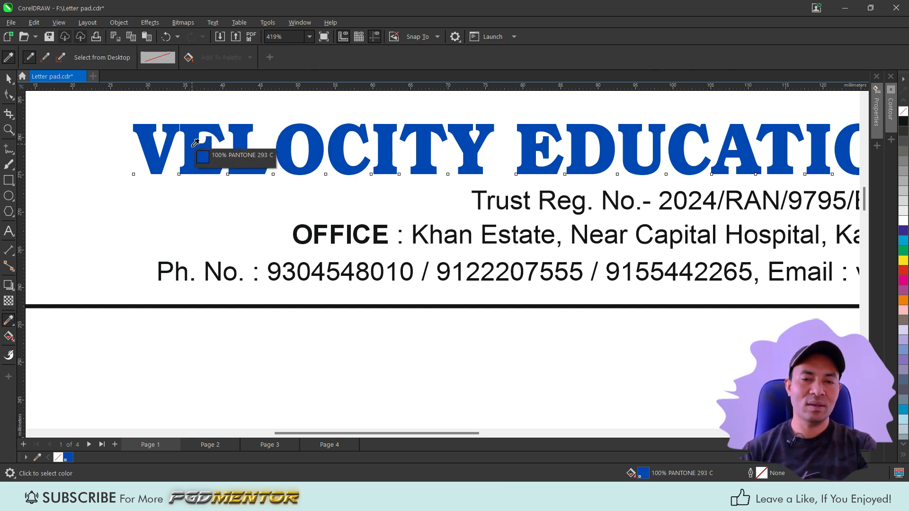
{"action": "left_click", "coordinate": [14, 327]}
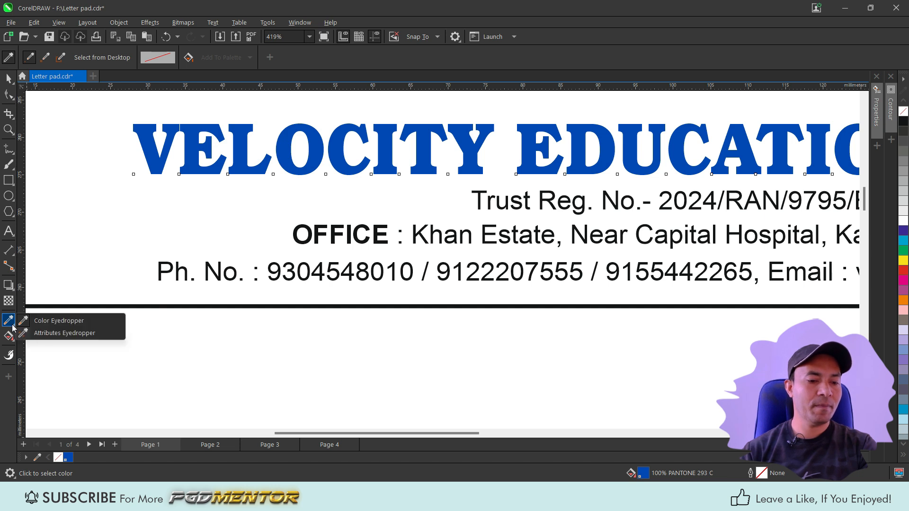
{"action": "left_click", "coordinate": [59, 320]}
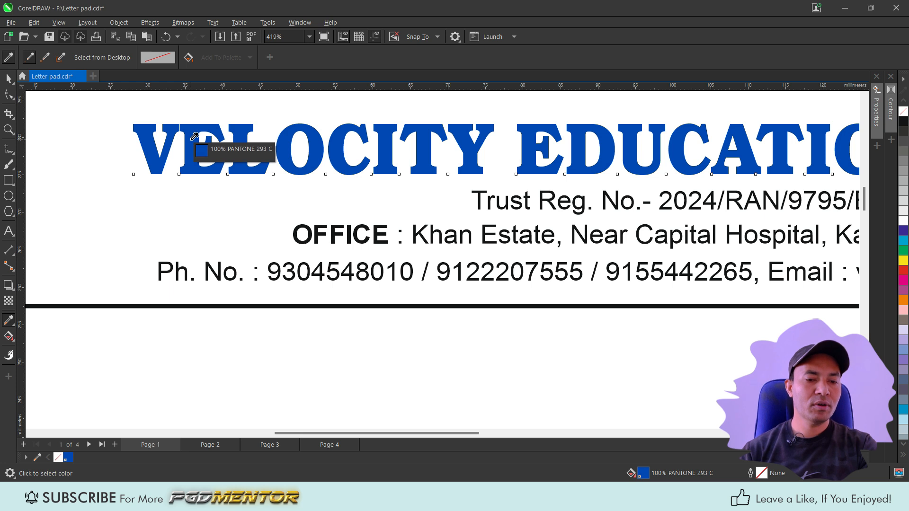
{"action": "left_click", "coordinate": [195, 137]}
{"action": "left_click", "coordinate": [142, 307]}
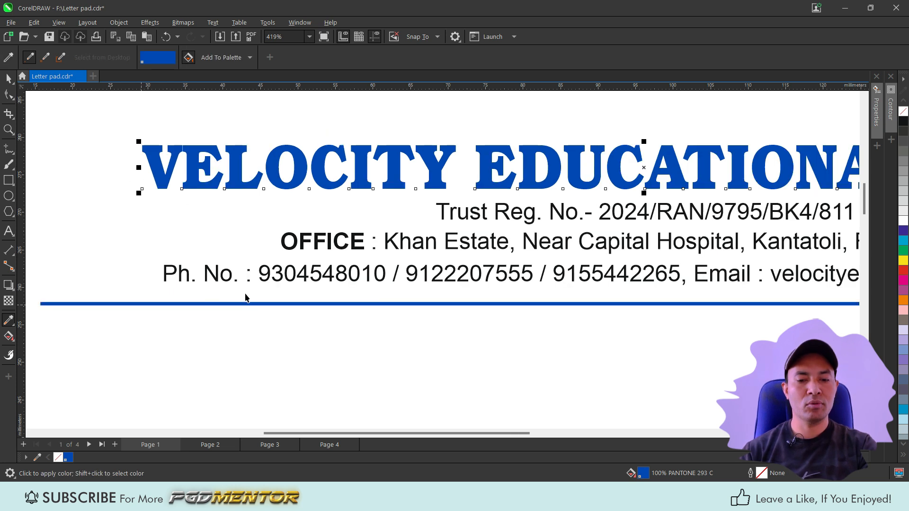
{"action": "scroll", "coordinate": [245, 297], "scroll_direction": "down", "scroll_amount": 2}
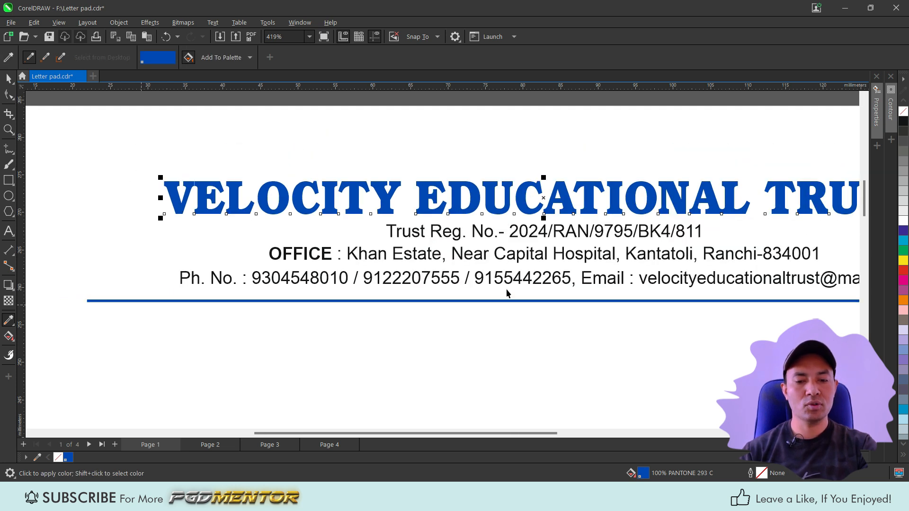
{"action": "key", "text": "space"}
{"action": "left_click", "coordinate": [508, 299]}
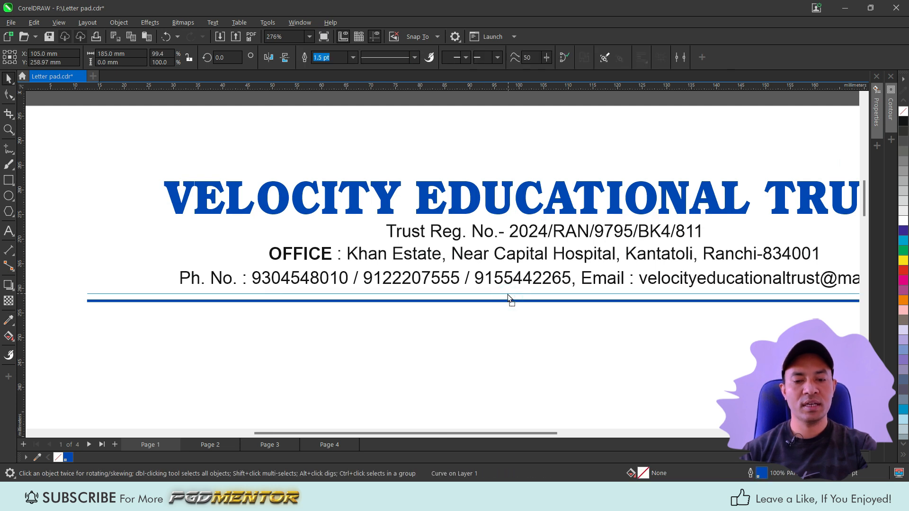
{"action": "scroll", "coordinate": [388, 298], "scroll_direction": "down", "scroll_amount": 1}
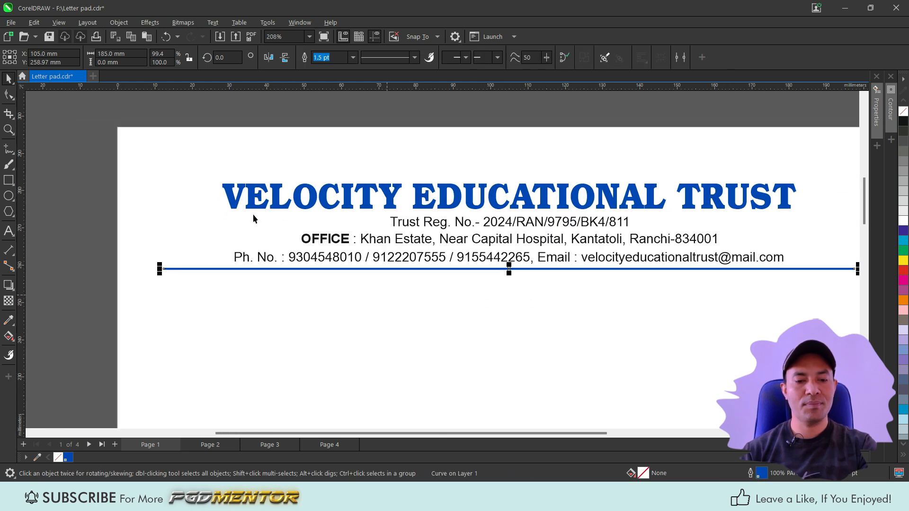
{"action": "scroll", "coordinate": [253, 214], "scroll_direction": "down", "scroll_amount": 1}
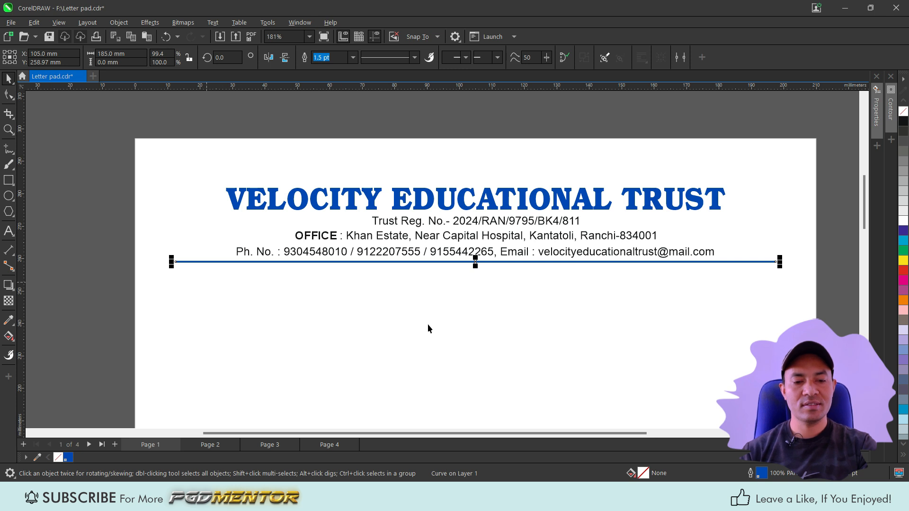
Step: Start an Arial text object at the left below the divider and set its size to 10 pt
{"action": "left_click", "coordinate": [8, 231]}
{"action": "left_click", "coordinate": [207, 296]}
{"action": "key", "text": "ctrl+v"}
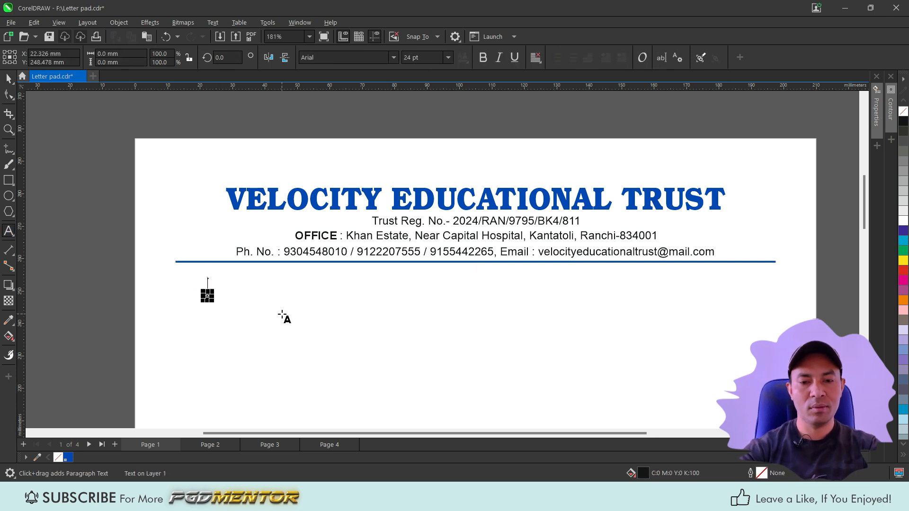
{"action": "key", "text": "ctrl+KP_2"}
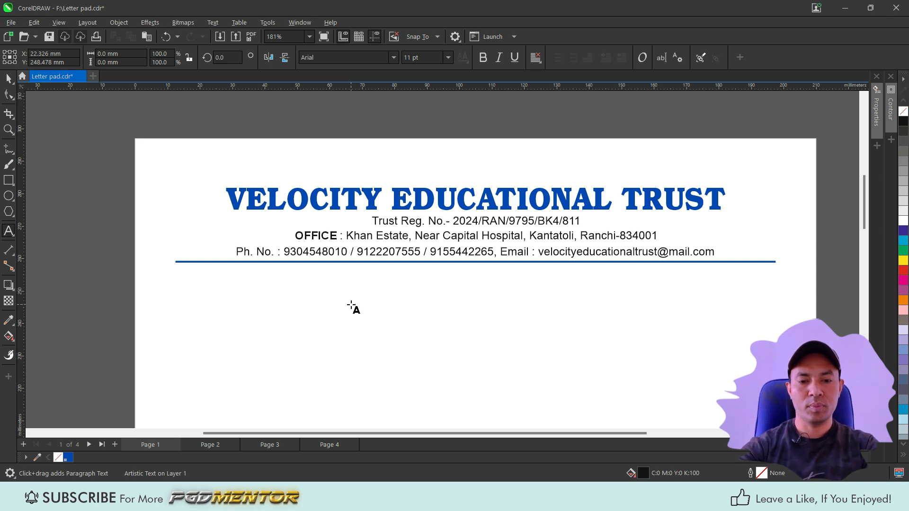
{"action": "key", "text": "ctrl+KP_2"}
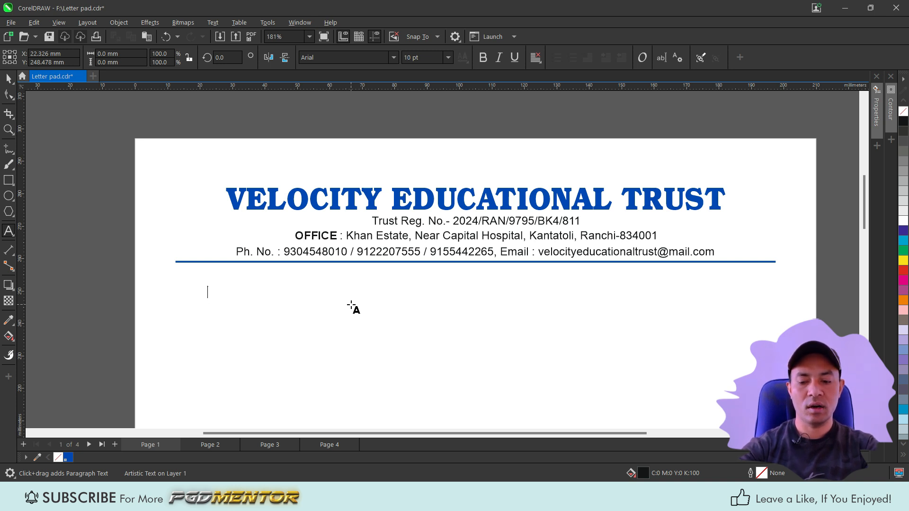
{"action": "key", "text": "ctrl+KP_8"}
{"action": "key", "text": "ctrl+KP_8"}
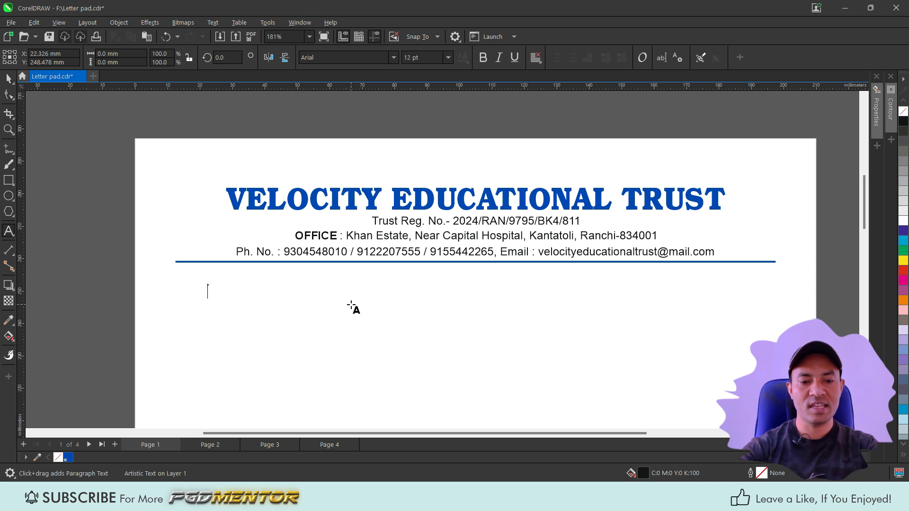
{"action": "key", "text": "ctrl+KP_2"}
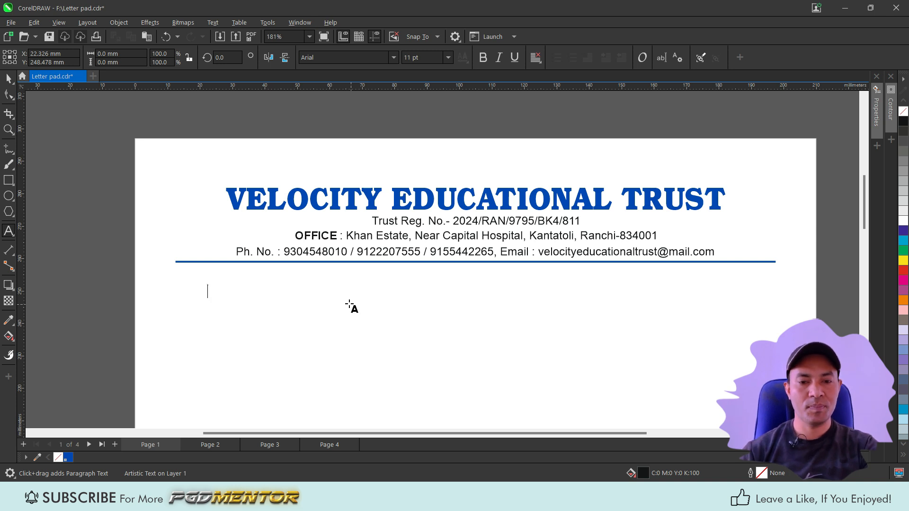
{"action": "left_click", "coordinate": [448, 57]}
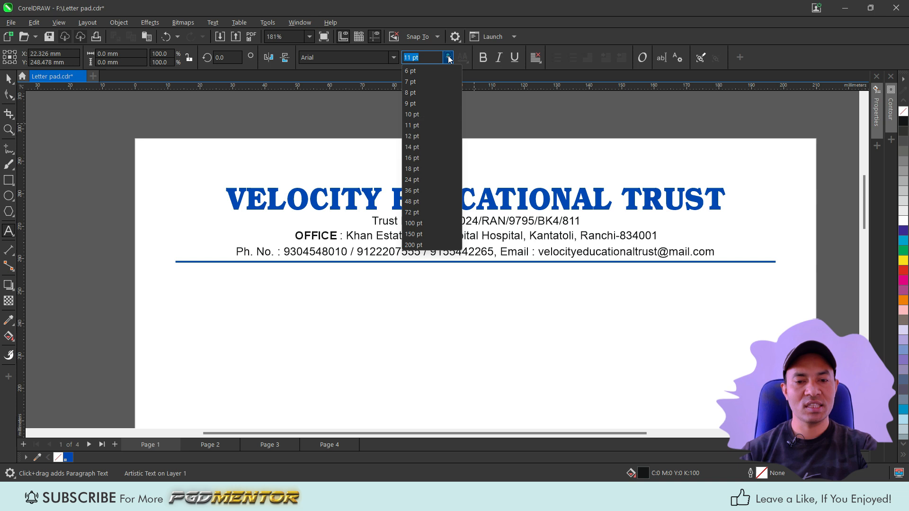
{"action": "left_click", "coordinate": [418, 114]}
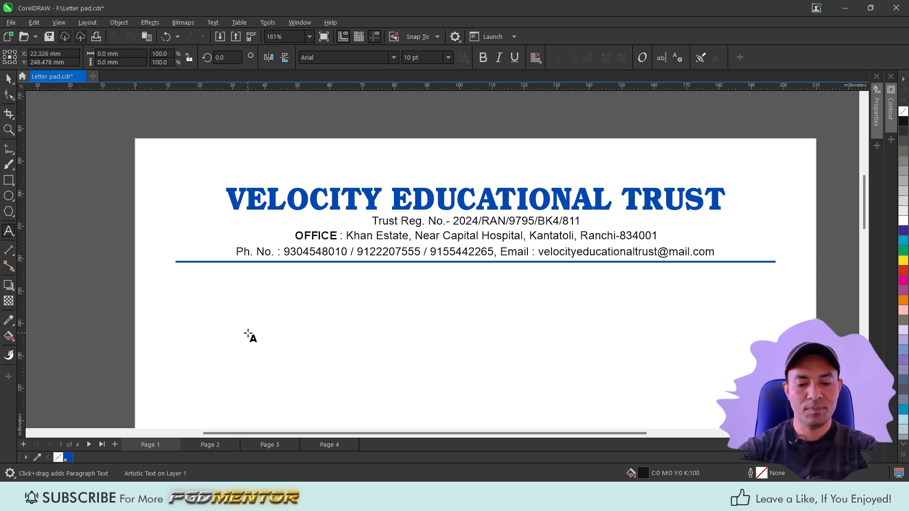
Step: Type the label "Ref. No. :" followed by a dotted blank, trimming the extra dots
{"action": "type", "text": "Ref"}
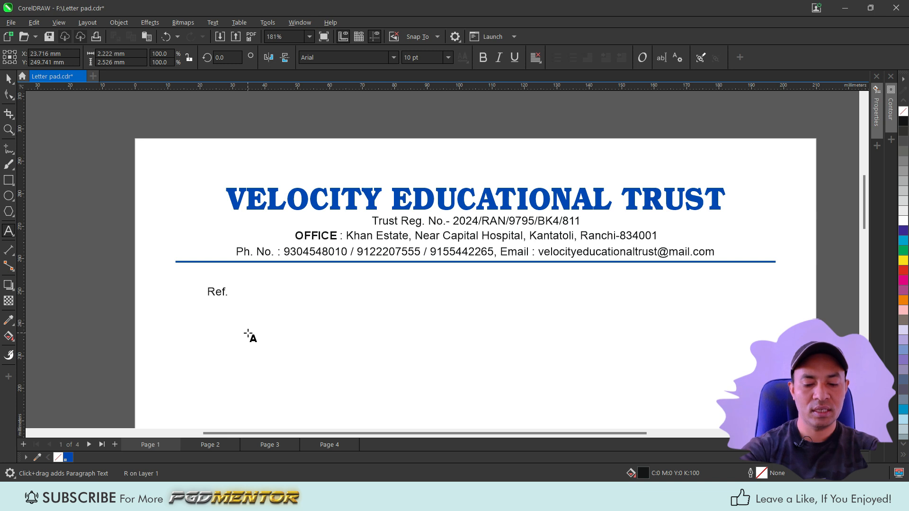
{"action": "type", "text": ". No. :"}
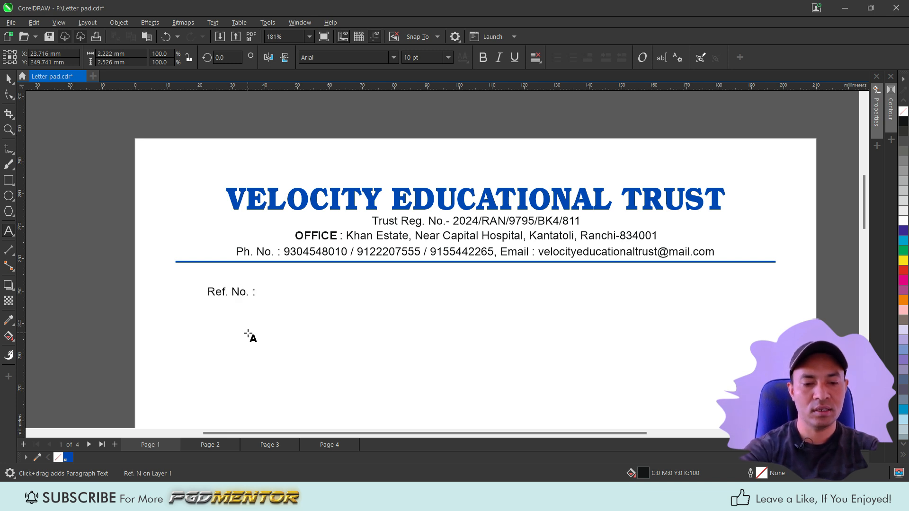
{"action": "key", "text": "Escape"}
{"action": "key", "text": "Escape"}
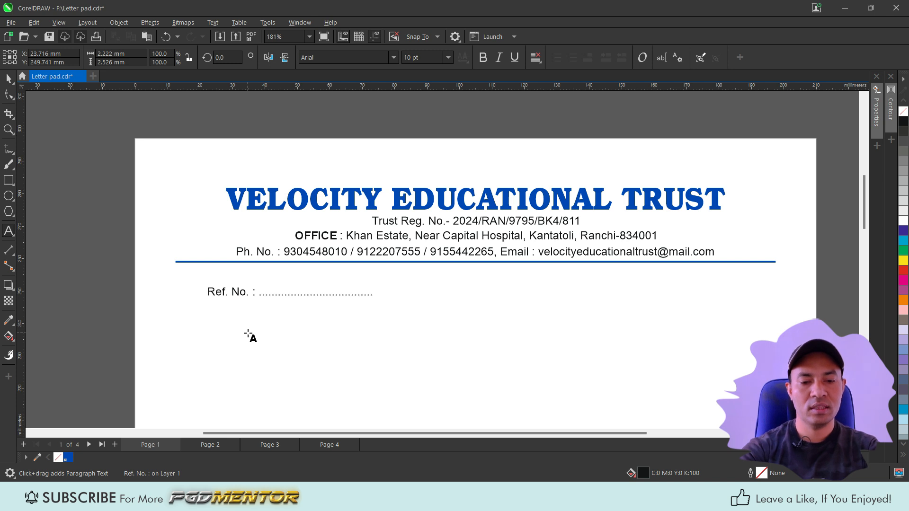
{"action": "key", "text": "BackSpace"}
{"action": "key", "text": "BackSpace"}
{"action": "key", "text": "BackSpace"}
{"action": "key", "text": "BackSpace"}
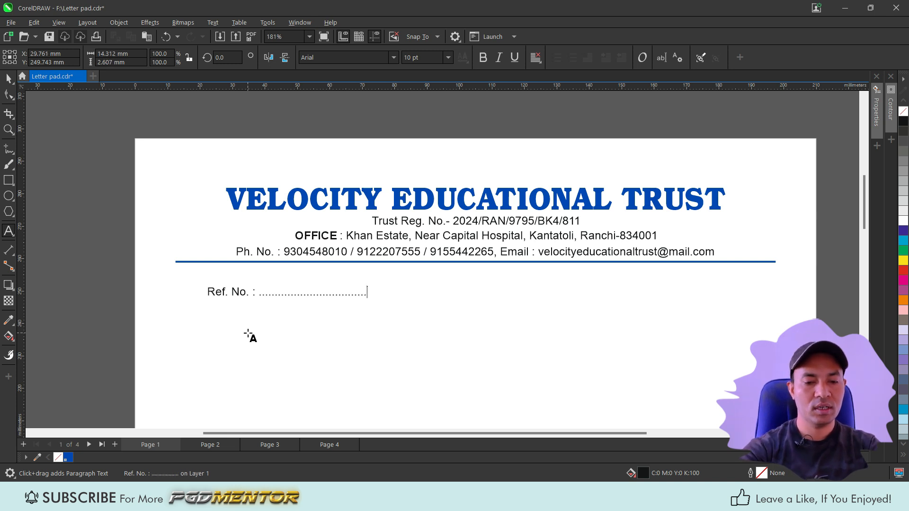
Step: Duplicate the Ref. No. text to the right side of the page on the same line
{"action": "key", "text": "ctrl+space"}
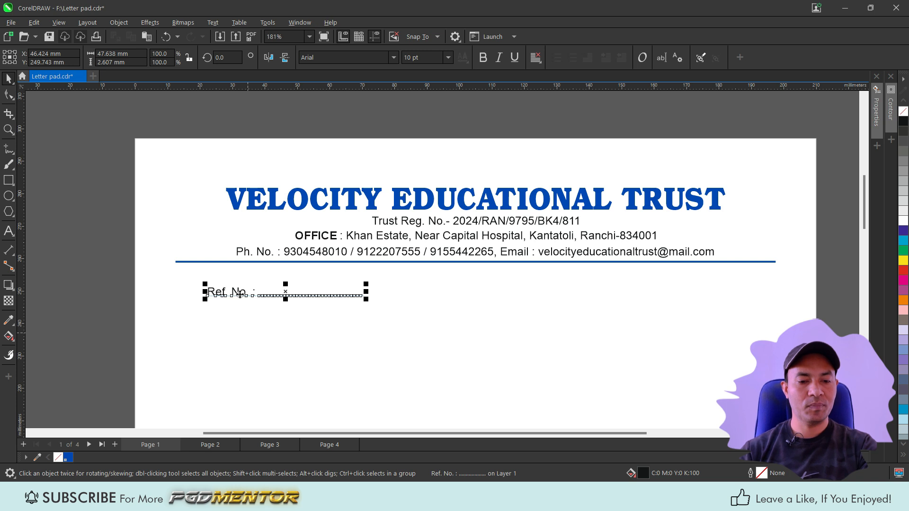
{"action": "left_click_drag", "start_coordinate": [238, 293], "coordinate": [610, 327]}
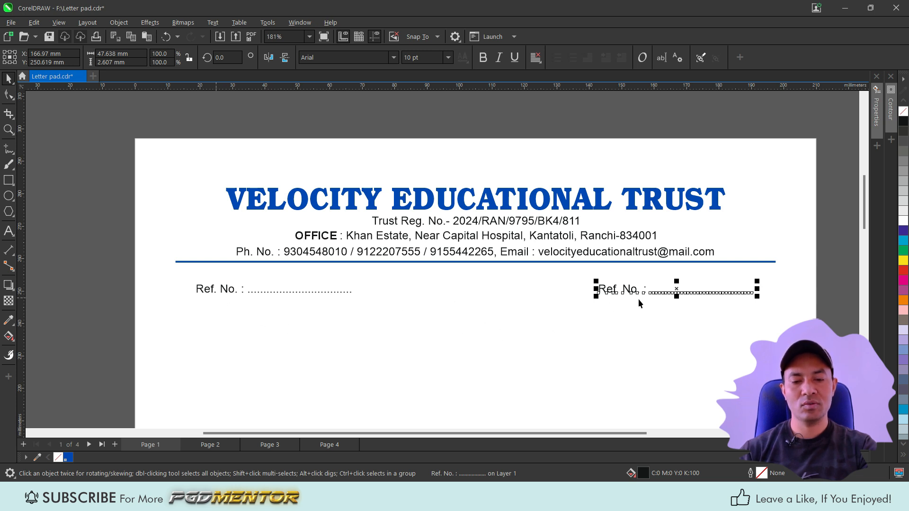
Step: Move the right-side Ref. No. copy and align its top with the left Ref. No. text
{"action": "key", "text": "F8"}
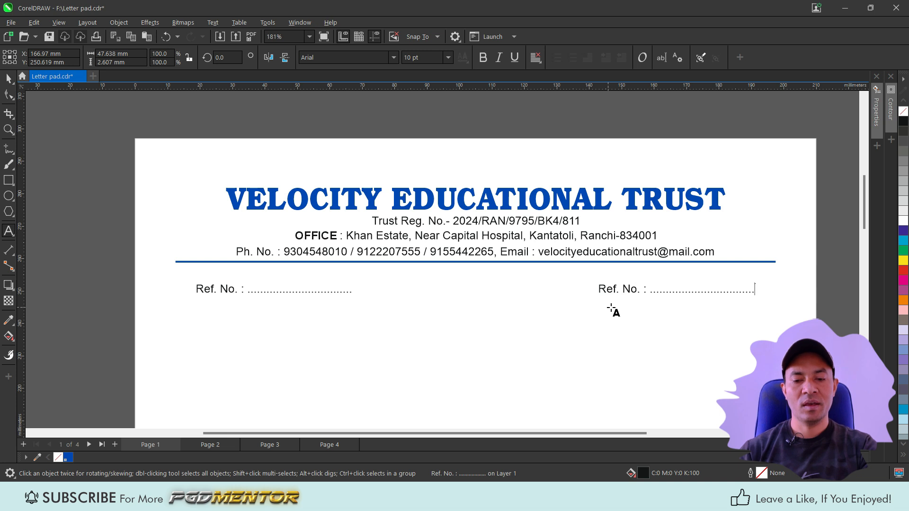
{"action": "key", "text": "space"}
{"action": "left_click_drag", "start_coordinate": [621, 292], "coordinate": [624, 325]}
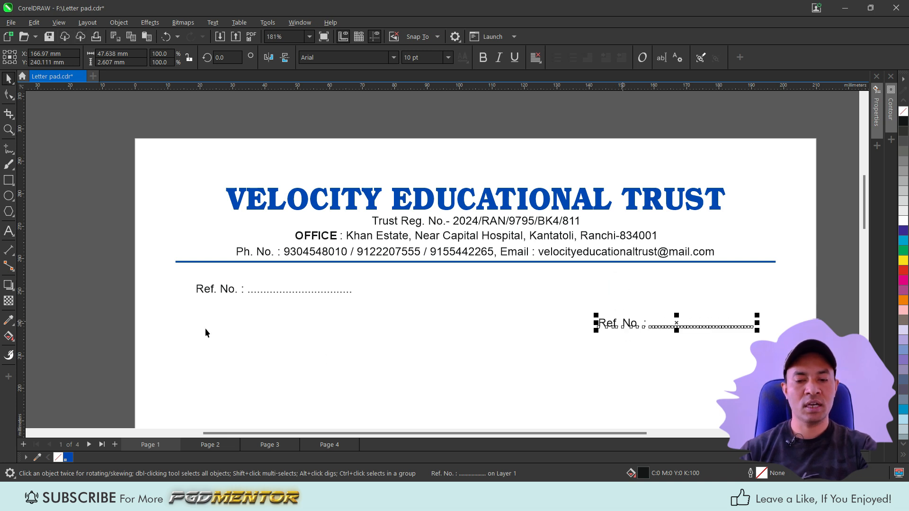
{"action": "left_click", "coordinate": [223, 289], "text": "shift"}
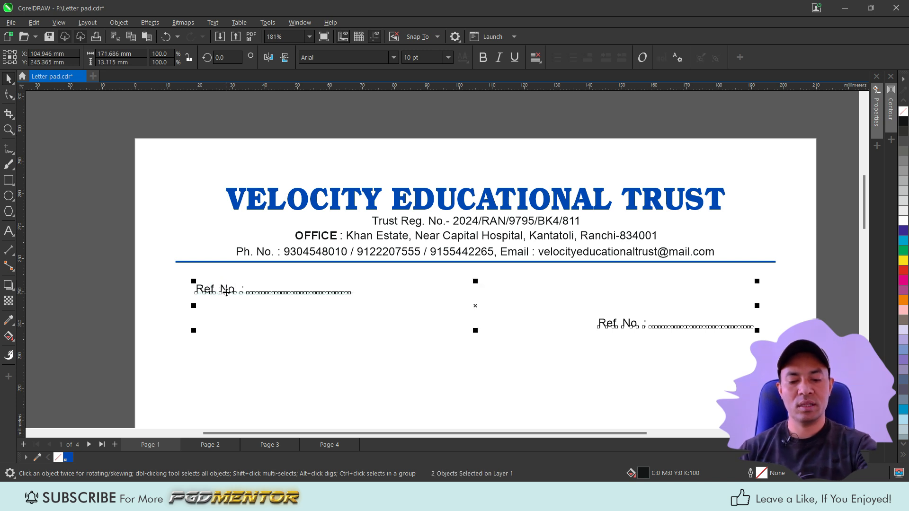
{"action": "key", "text": "t"}
{"action": "left_click", "coordinate": [520, 340]}
Step: Change the right label to "Date :" and shift it right so its dots end at the divider's right end
{"action": "key", "text": "F8"}
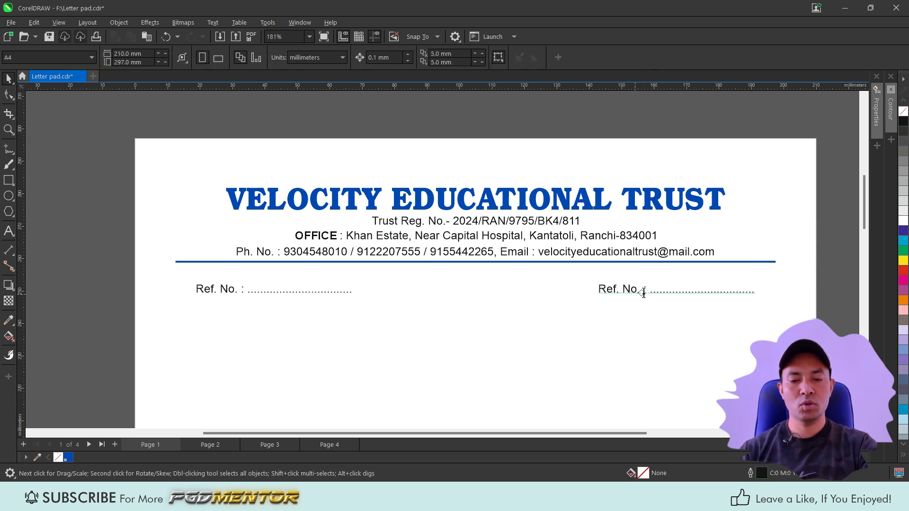
{"action": "left_click_drag", "start_coordinate": [641, 291], "coordinate": [572, 298]}
{"action": "type", "text": "Dat"}
{"action": "key", "text": "ctrl+space"}
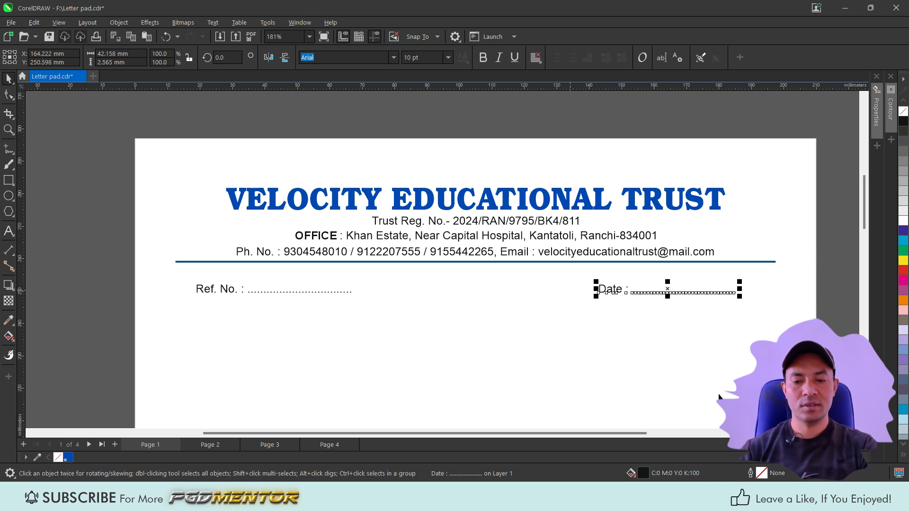
{"action": "left_click_drag", "start_coordinate": [668, 288], "coordinate": [692, 288]}
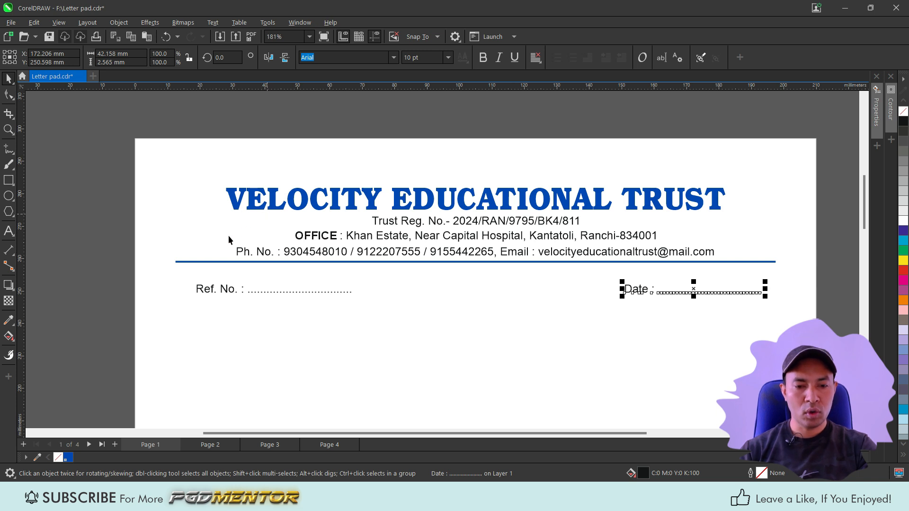
{"action": "scroll", "coordinate": [443, 164], "scroll_direction": "down", "scroll_amount": 1}
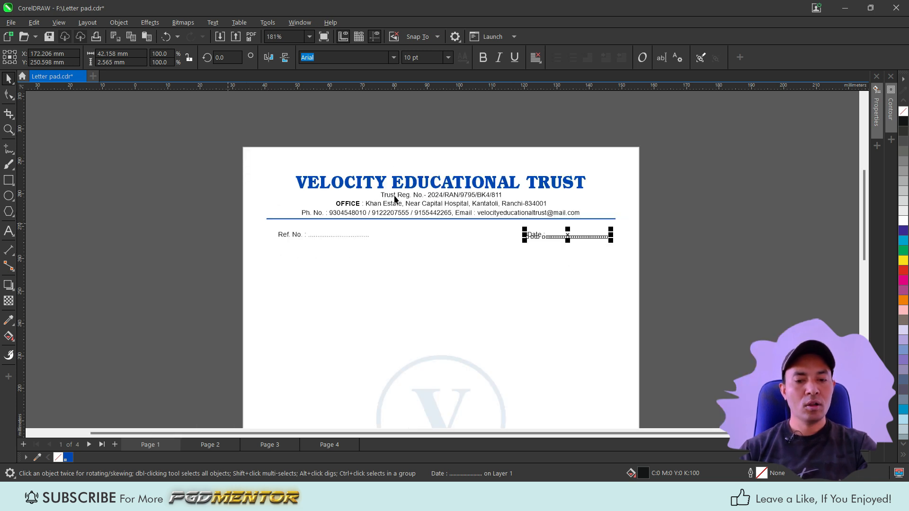
{"action": "scroll", "coordinate": [397, 149], "scroll_direction": "down", "scroll_amount": 2}
{"action": "scroll", "coordinate": [400, 308], "scroll_direction": "up", "scroll_amount": 1}
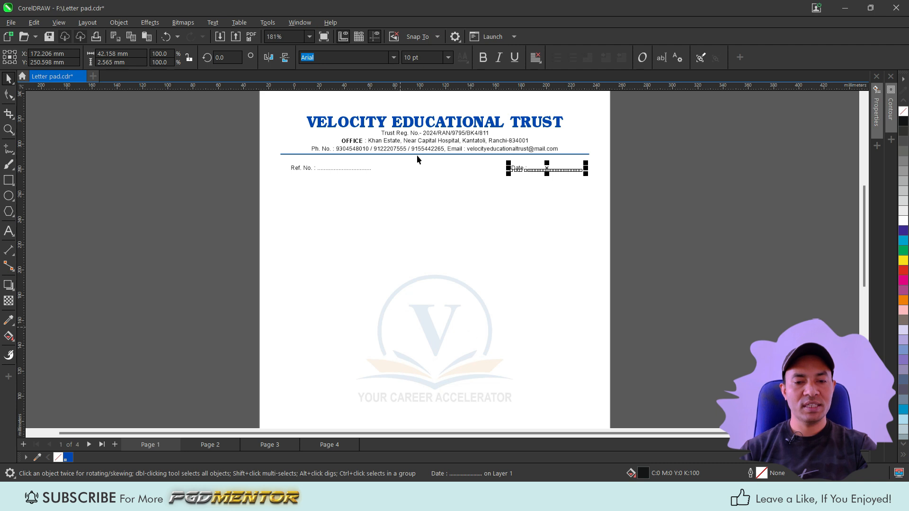
{"action": "scroll", "coordinate": [417, 158], "scroll_direction": "up", "scroll_amount": 1}
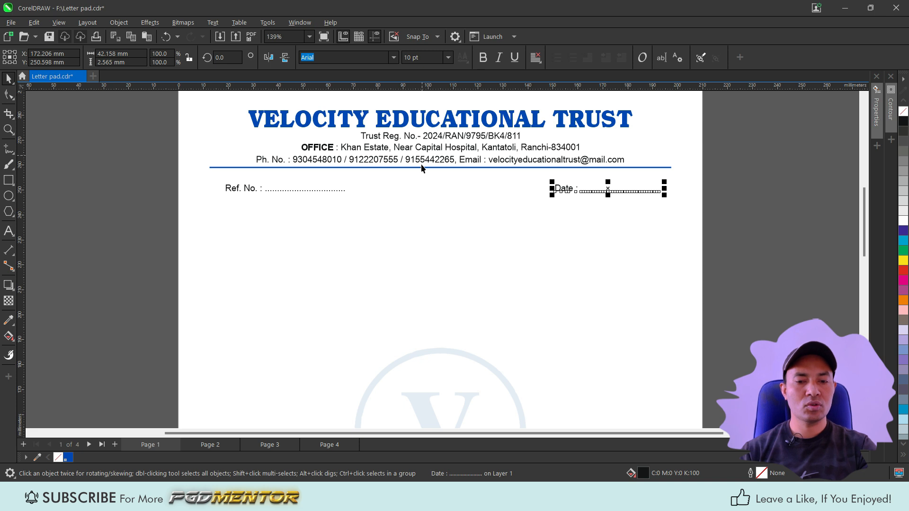
{"action": "scroll", "coordinate": [434, 159], "scroll_direction": "down", "scroll_amount": 1}
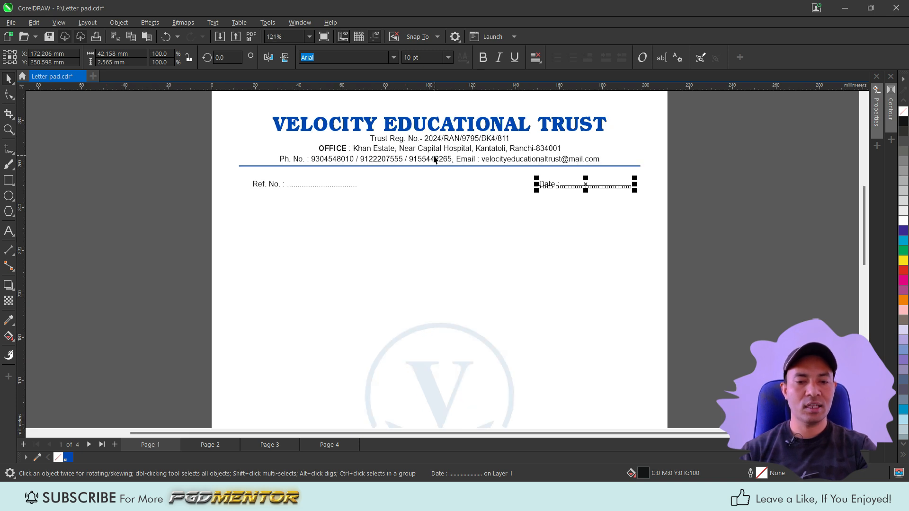
{"action": "scroll", "coordinate": [256, 134], "scroll_direction": "up", "scroll_amount": 2}
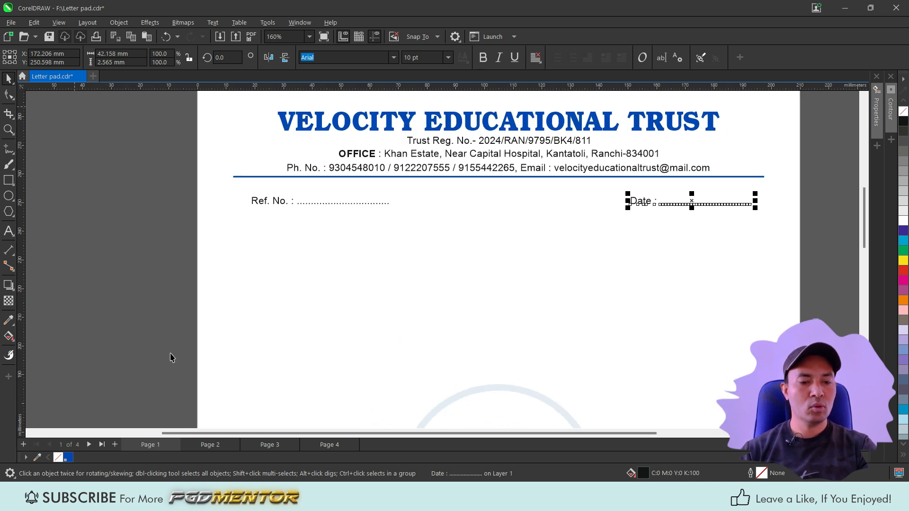
Step: Examine the finished letterhead design on page 2
{"action": "left_click", "coordinate": [215, 445]}
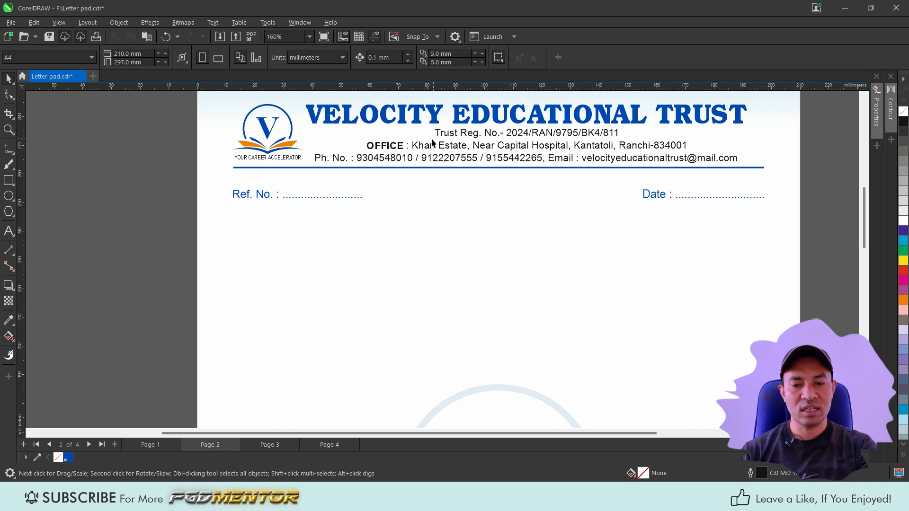
{"action": "scroll", "coordinate": [287, 158], "scroll_direction": "down", "scroll_amount": 1}
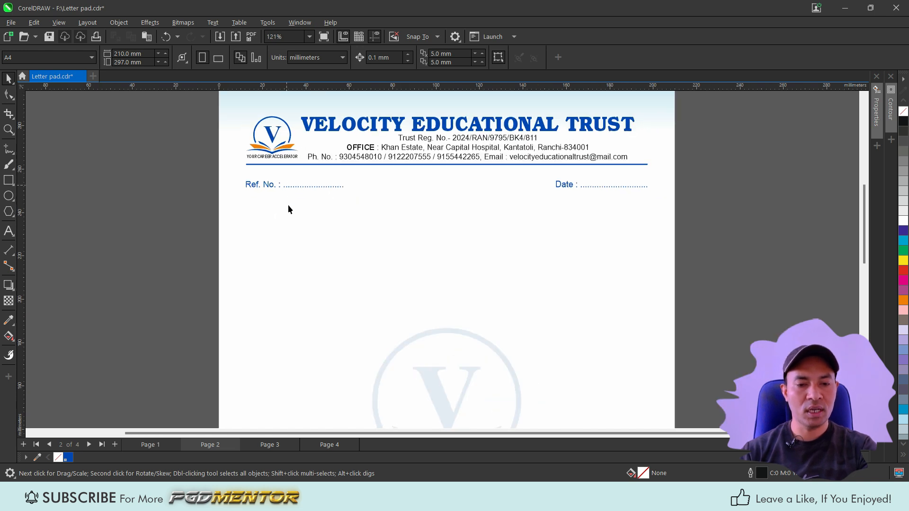
{"action": "scroll", "coordinate": [289, 209], "scroll_direction": "down", "scroll_amount": 1}
{"action": "scroll", "coordinate": [377, 141], "scroll_direction": "up", "scroll_amount": 1}
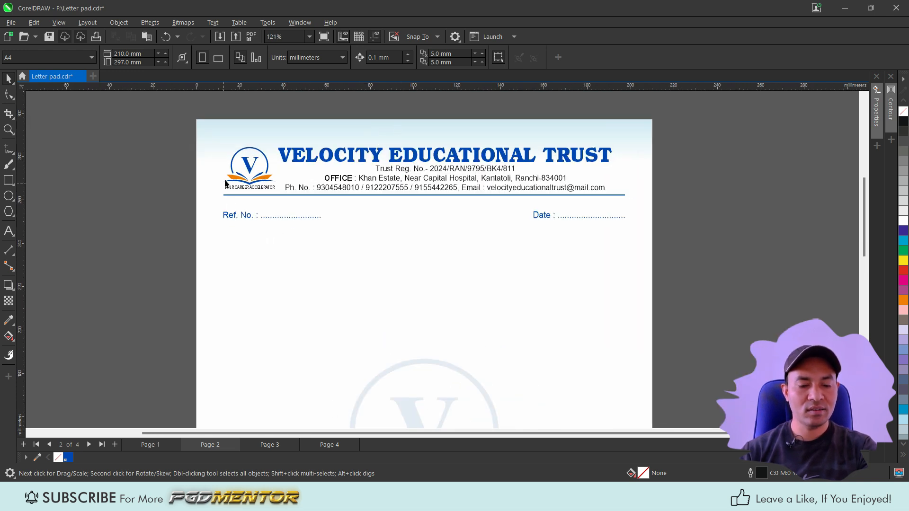
{"action": "left_click", "coordinate": [411, 126]}
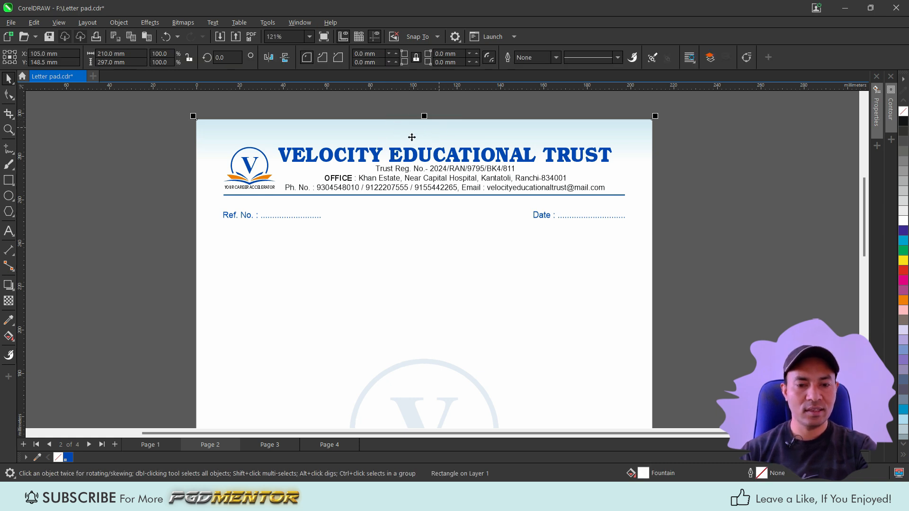
{"action": "scroll", "coordinate": [411, 139], "scroll_direction": "down", "scroll_amount": 3}
{"action": "scroll", "coordinate": [378, 354], "scroll_direction": "up", "scroll_amount": 1}
{"action": "scroll", "coordinate": [376, 348], "scroll_direction": "down", "scroll_amount": 1}
{"action": "scroll", "coordinate": [362, 284], "scroll_direction": "up", "scroll_amount": 1}
{"action": "scroll", "coordinate": [347, 163], "scroll_direction": "up", "scroll_amount": 1}
{"action": "left_click", "coordinate": [240, 129]}
{"action": "scroll", "coordinate": [413, 317], "scroll_direction": "down", "scroll_amount": 1}
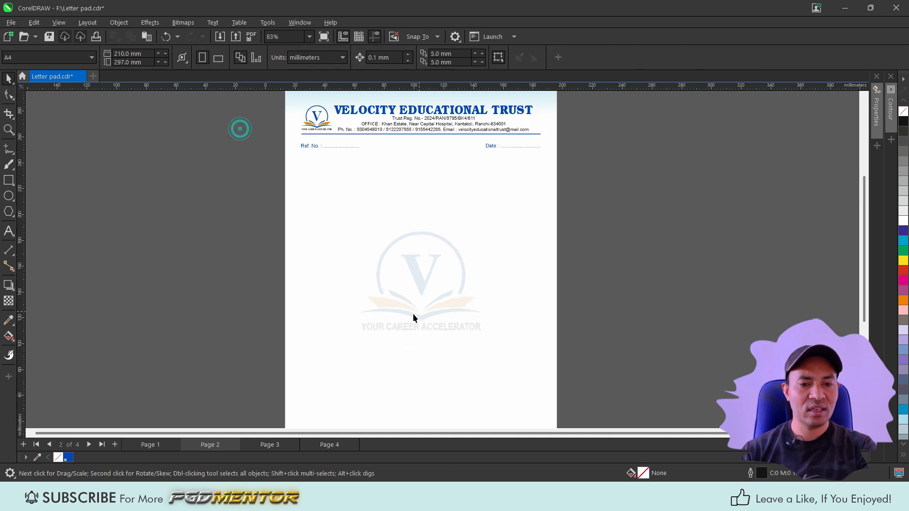
{"action": "scroll", "coordinate": [411, 293], "scroll_direction": "down", "scroll_amount": 1}
Step: Copy the logo group from page 2 and paste it onto page 1
{"action": "left_click", "coordinate": [341, 149]}
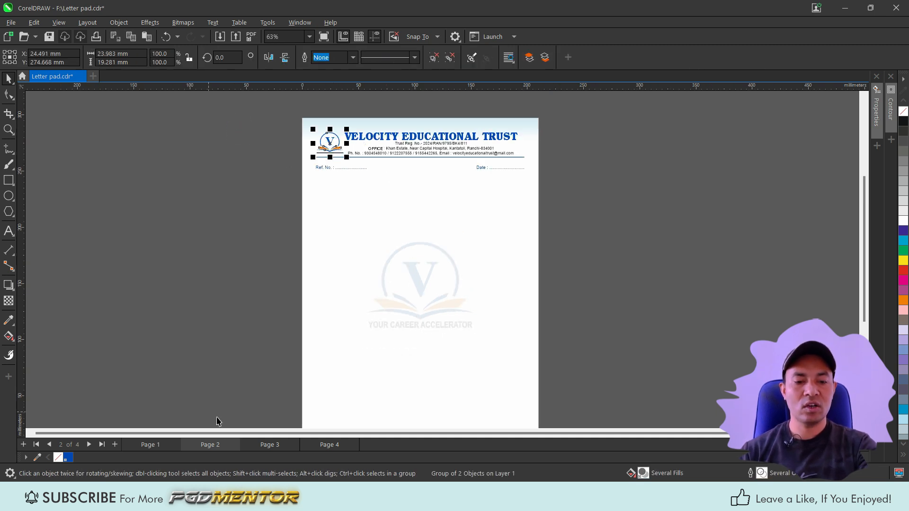
{"action": "left_click", "coordinate": [155, 446]}
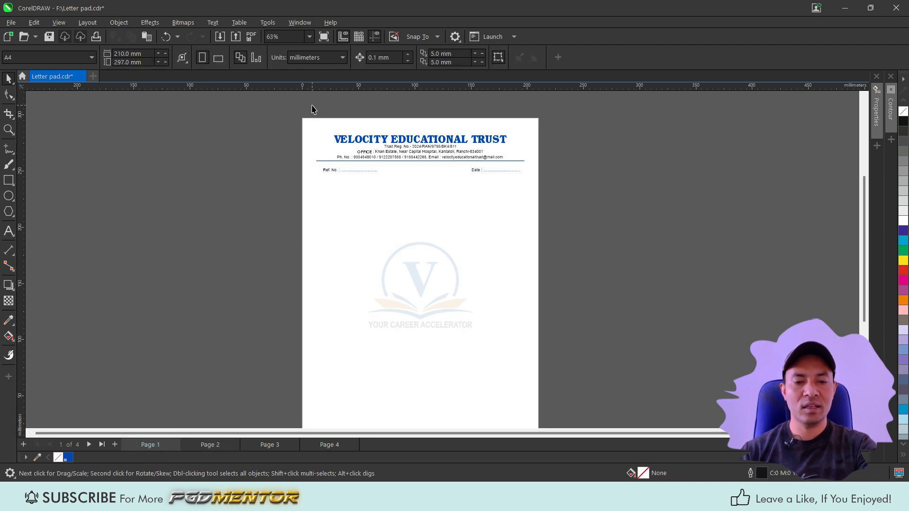
{"action": "key", "text": "ctrl+v"}
{"action": "scroll", "coordinate": [329, 137], "scroll_direction": "up", "scroll_amount": 3}
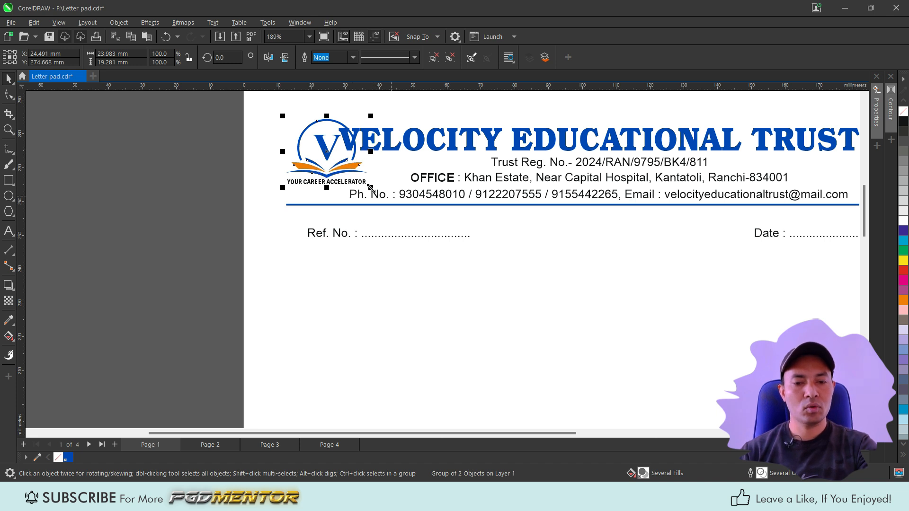
Step: Move the four header text lines together to the right to make room for the logo
{"action": "scroll", "coordinate": [401, 153], "scroll_direction": "down", "scroll_amount": 2}
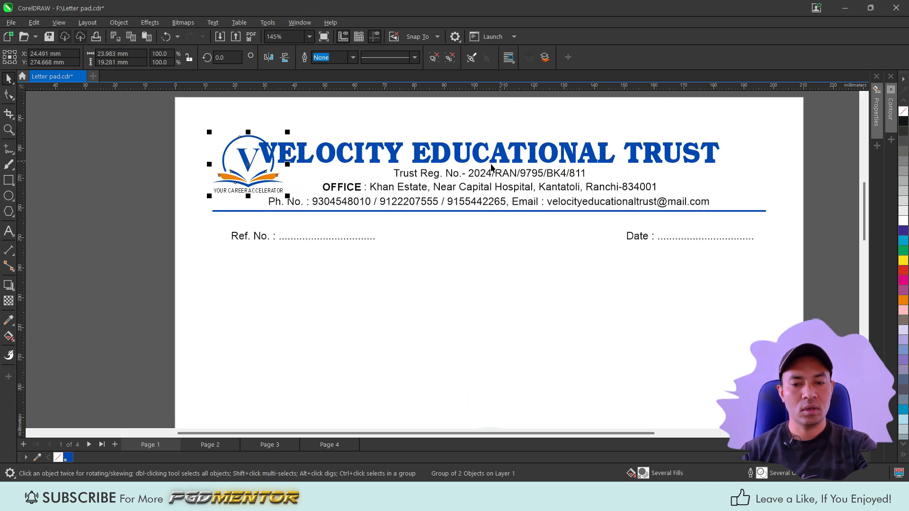
{"action": "left_click", "coordinate": [481, 160]}
{"action": "left_click", "coordinate": [481, 174], "text": "shift"}
{"action": "left_click", "coordinate": [475, 189], "text": "shift"}
{"action": "left_click", "coordinate": [475, 201], "text": "shift"}
{"action": "left_click_drag", "start_coordinate": [476, 202], "coordinate": [507, 207]}
{"action": "left_click_drag", "start_coordinate": [506, 205], "coordinate": [506, 205]}
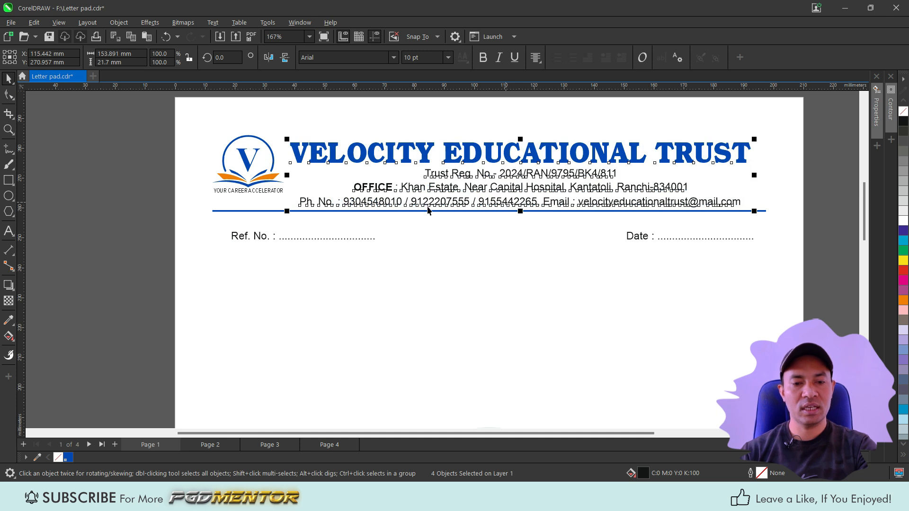
Step: Position the logo at the left of the header, aligned with the title
{"action": "left_click", "coordinate": [248, 183]}
{"action": "left_click_drag", "start_coordinate": [247, 184], "coordinate": [247, 188]}
{"action": "left_click", "coordinate": [298, 159], "text": "shift"}
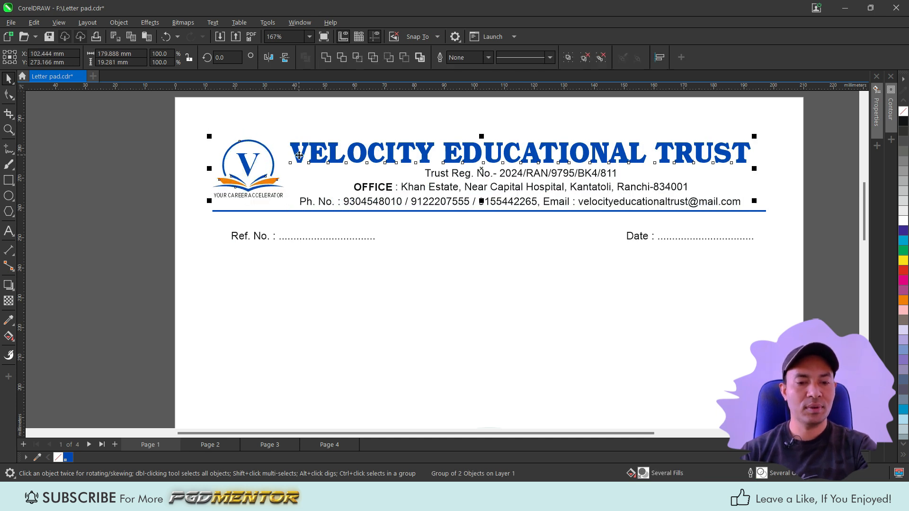
{"action": "key", "text": "Down"}
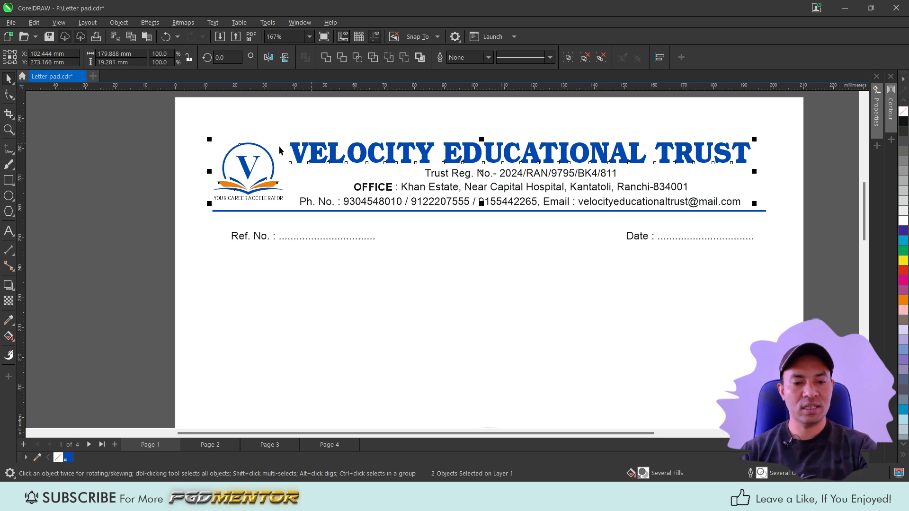
{"action": "left_click", "coordinate": [330, 129]}
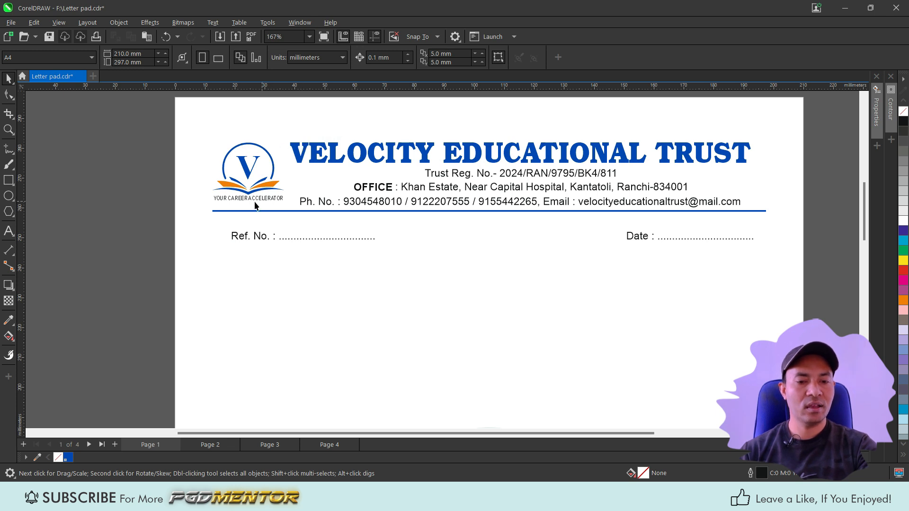
Step: Place a copy of the logo in the middle of the page and scale it up to about 300%
{"action": "scroll", "coordinate": [234, 118], "scroll_direction": "down", "scroll_amount": 1}
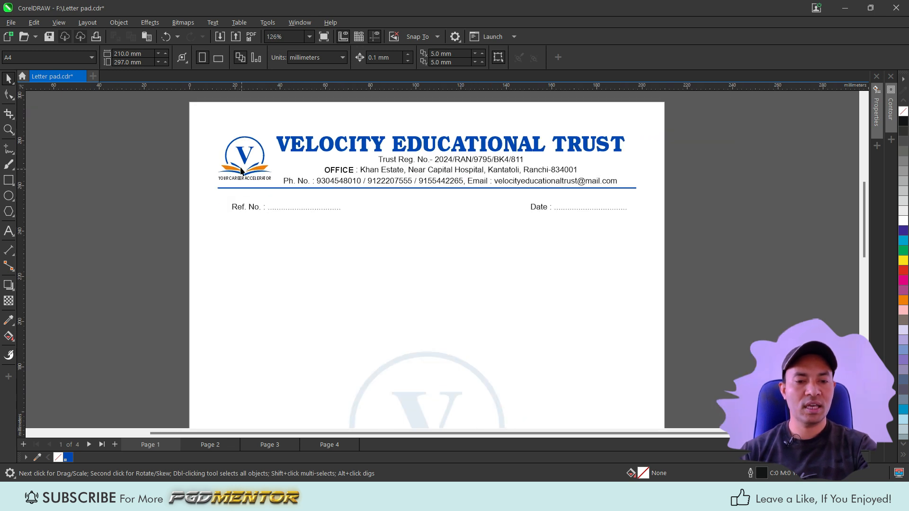
{"action": "left_click", "coordinate": [241, 150]}
{"action": "left_click_drag", "start_coordinate": [245, 155], "coordinate": [419, 317]}
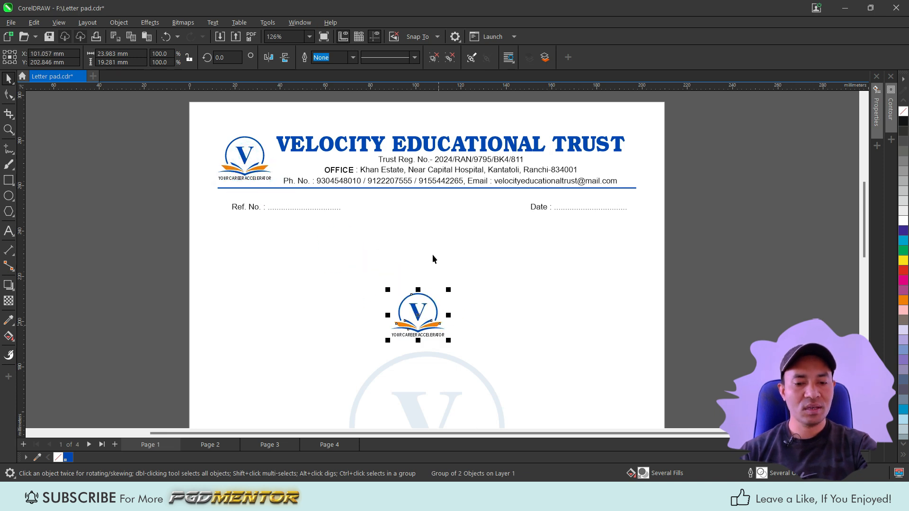
{"action": "scroll", "coordinate": [432, 255], "scroll_direction": "down", "scroll_amount": 1}
{"action": "scroll", "coordinate": [425, 362], "scroll_direction": "up", "scroll_amount": 2}
{"action": "left_click_drag", "start_coordinate": [420, 276], "coordinate": [478, 321]}
{"action": "scroll", "coordinate": [422, 189], "scroll_direction": "down", "scroll_amount": 3}
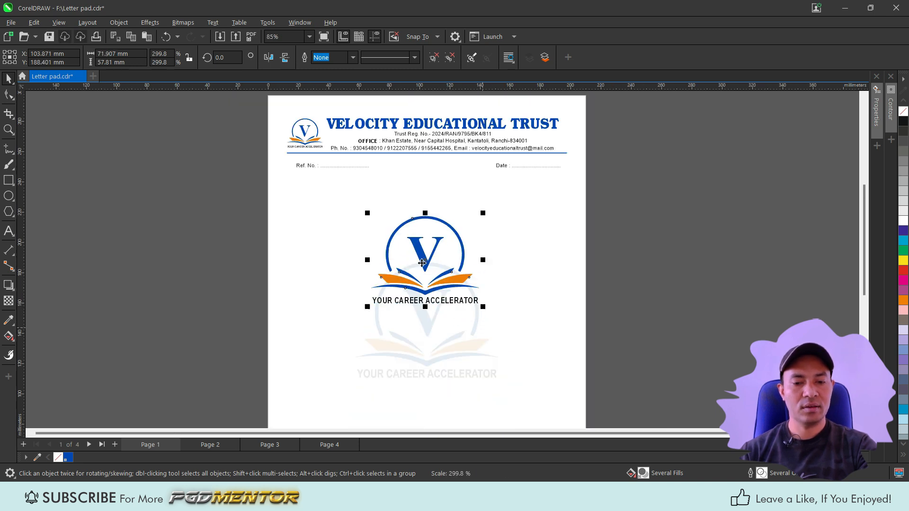
{"action": "left_click_drag", "start_coordinate": [425, 262], "coordinate": [426, 289]}
{"action": "scroll", "coordinate": [425, 288], "scroll_direction": "down", "scroll_amount": 3}
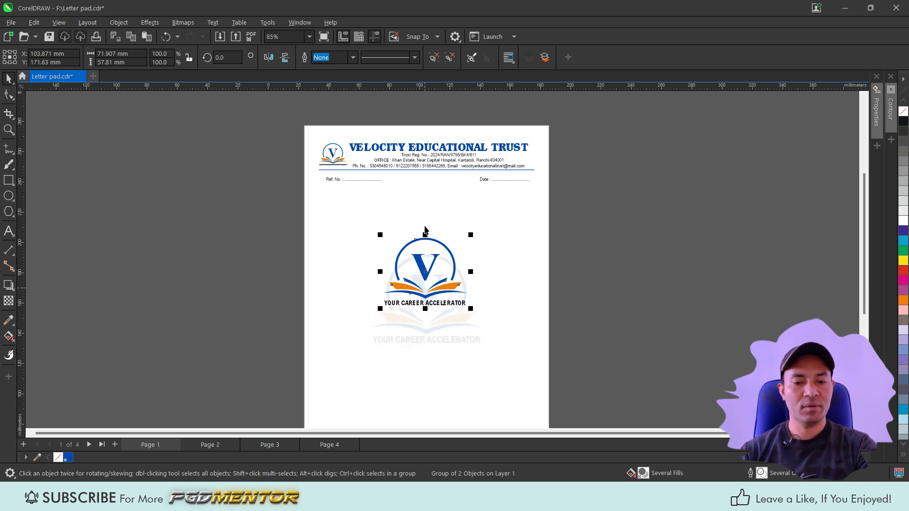
{"action": "scroll", "coordinate": [425, 279], "scroll_direction": "up", "scroll_amount": 1}
Step: Center the enlarged logo horizontally and vertically on the page
{"action": "double_click", "coordinate": [11, 185]}
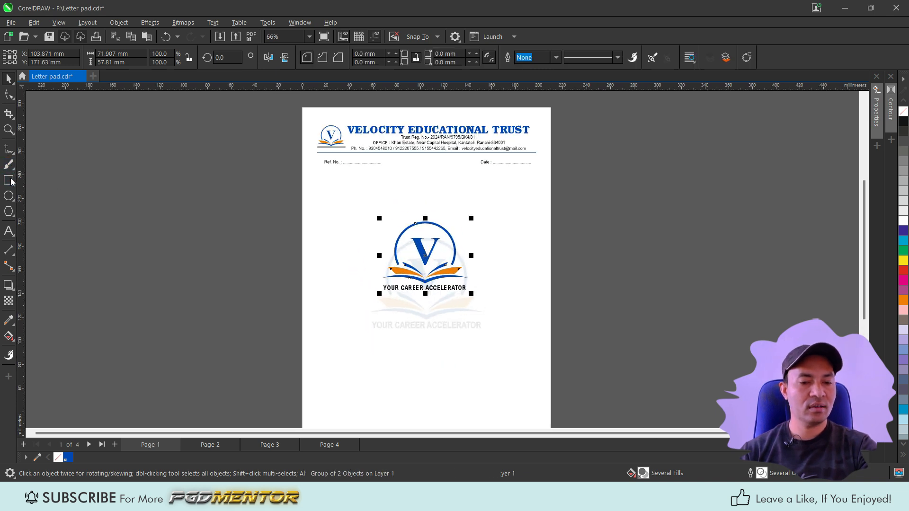
{"action": "left_click", "coordinate": [429, 275]}
{"action": "left_click", "coordinate": [337, 227], "text": "shift"}
{"action": "key", "text": "c"}
{"action": "key", "text": "e"}
{"action": "left_click", "coordinate": [231, 236]}
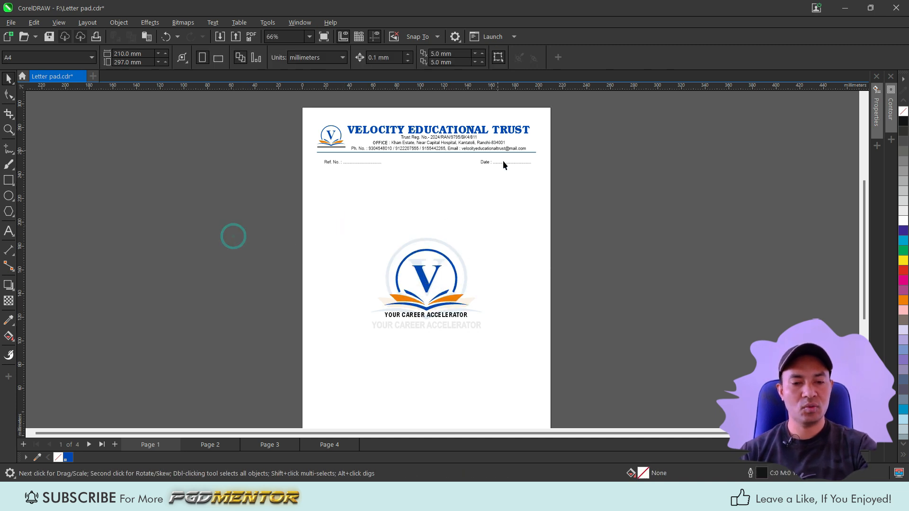
Step: Apply a uniform transparency of 90 to the enlarged centre logo
{"action": "left_click", "coordinate": [426, 281]}
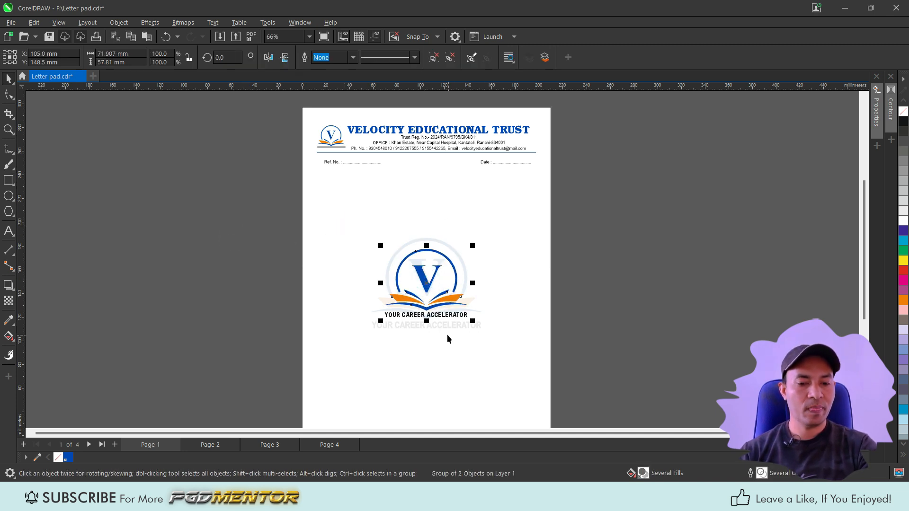
{"action": "left_click", "coordinate": [8, 301]}
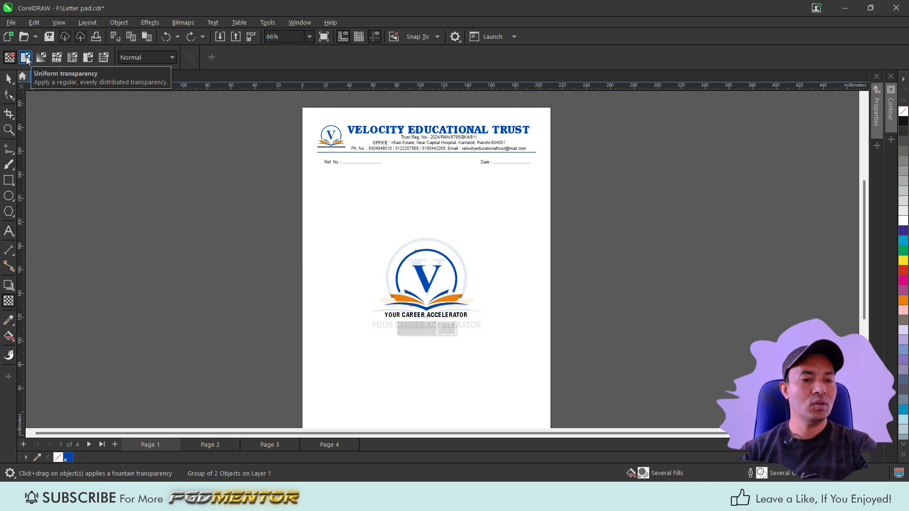
{"action": "left_click", "coordinate": [26, 57]}
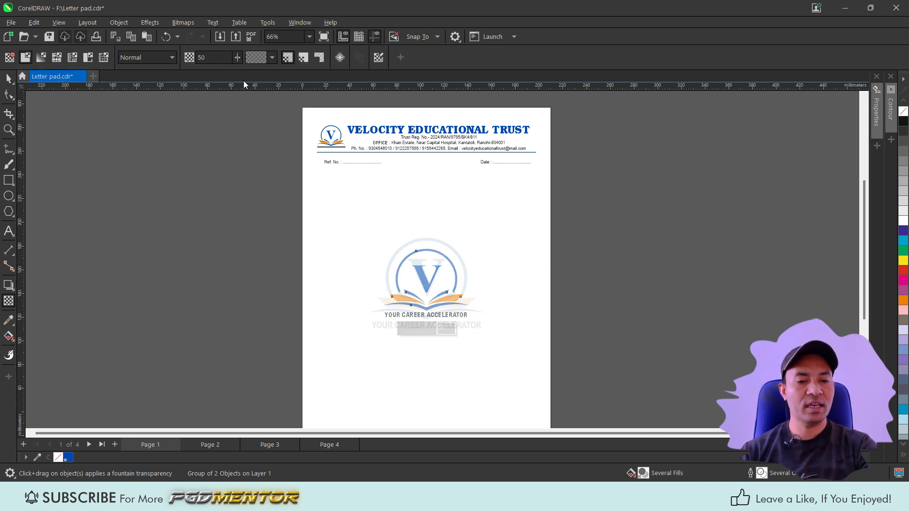
{"action": "double_click", "coordinate": [207, 59]}
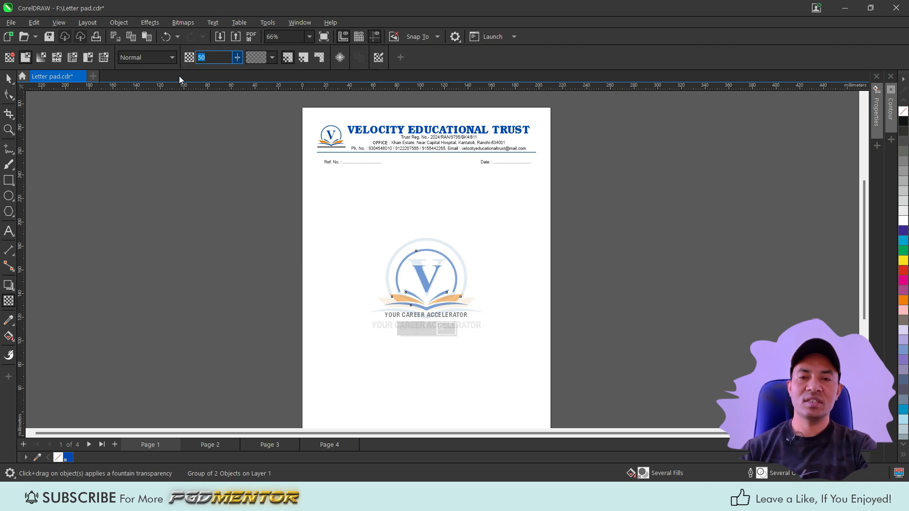
{"action": "type", "text": "90"}
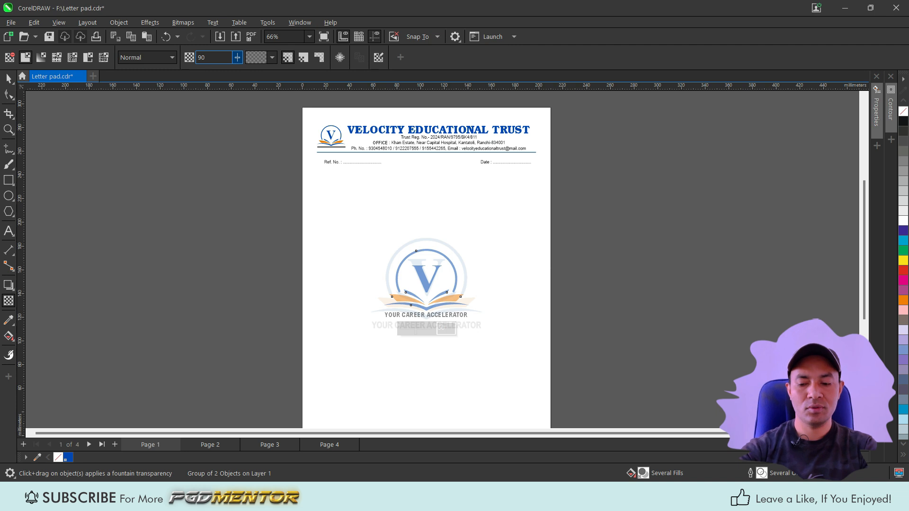
Step: Set the transparency of the enlarged centre logo group to 85
{"action": "key", "text": "Return"}
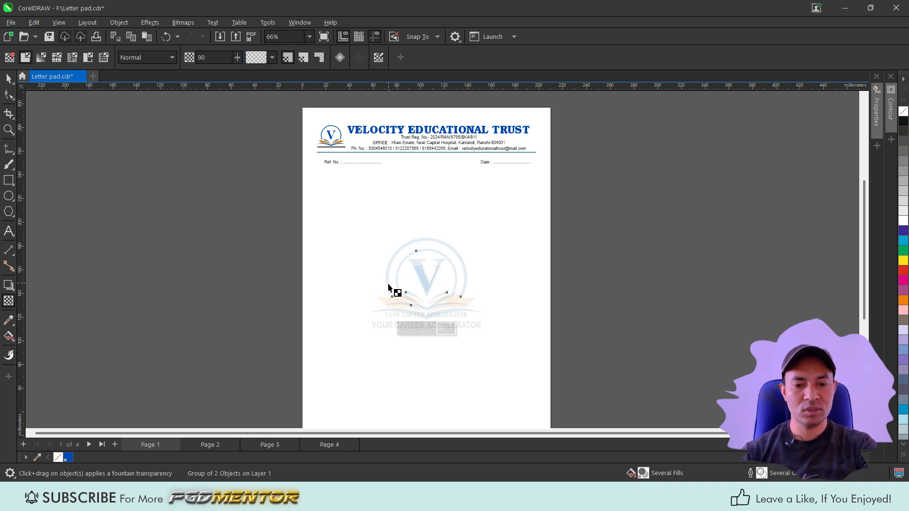
{"action": "scroll", "coordinate": [413, 317], "scroll_direction": "up", "scroll_amount": 2}
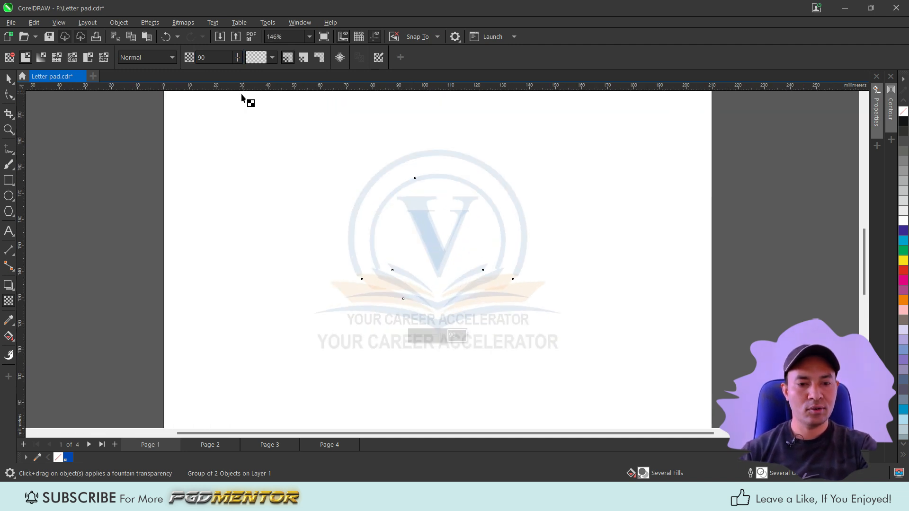
{"action": "double_click", "coordinate": [212, 60]}
{"action": "type", "text": "85"}
{"action": "key", "text": "Return"}
{"action": "key", "text": "space"}
{"action": "scroll", "coordinate": [459, 256], "scroll_direction": "down", "scroll_amount": 2}
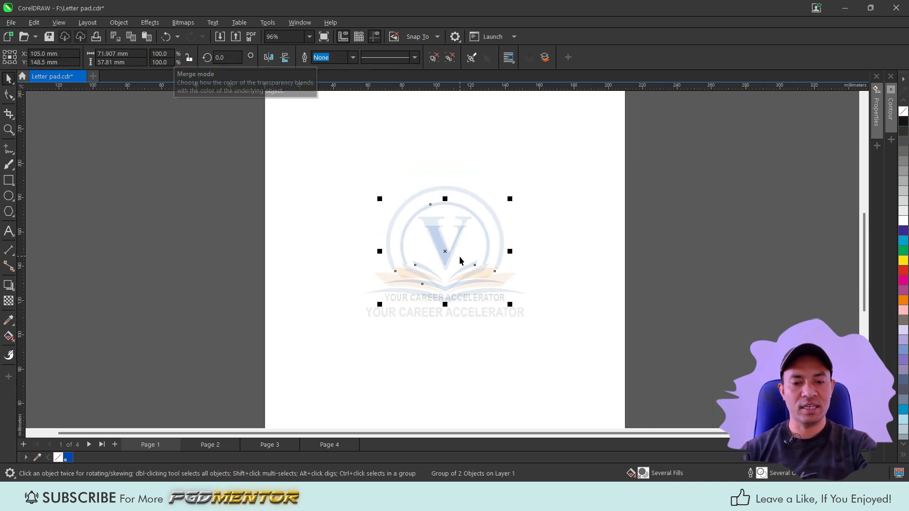
Step: Zoom in and out on the centre logo to inspect how faded it appears
{"action": "scroll", "coordinate": [443, 327], "scroll_direction": "up", "scroll_amount": 4}
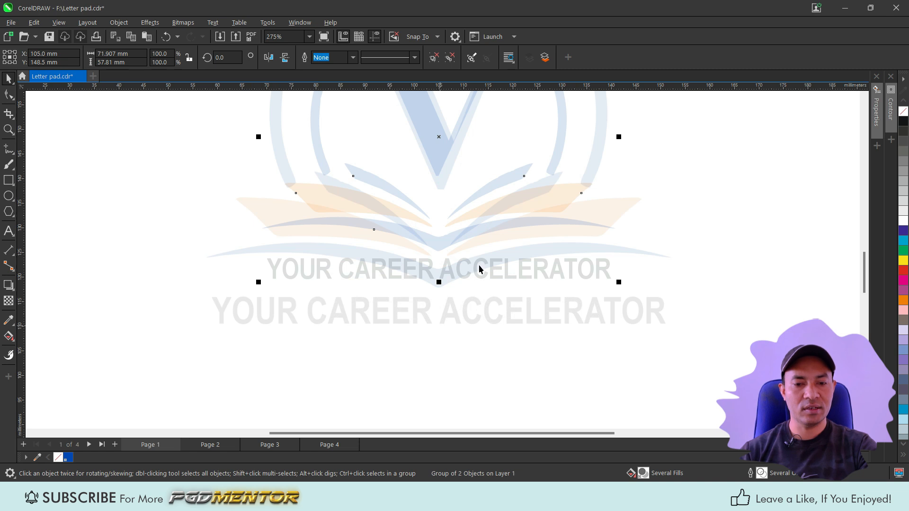
{"action": "scroll", "coordinate": [442, 325], "scroll_direction": "down", "scroll_amount": 2}
{"action": "scroll", "coordinate": [468, 284], "scroll_direction": "down", "scroll_amount": 2}
{"action": "scroll", "coordinate": [457, 291], "scroll_direction": "up", "scroll_amount": 3}
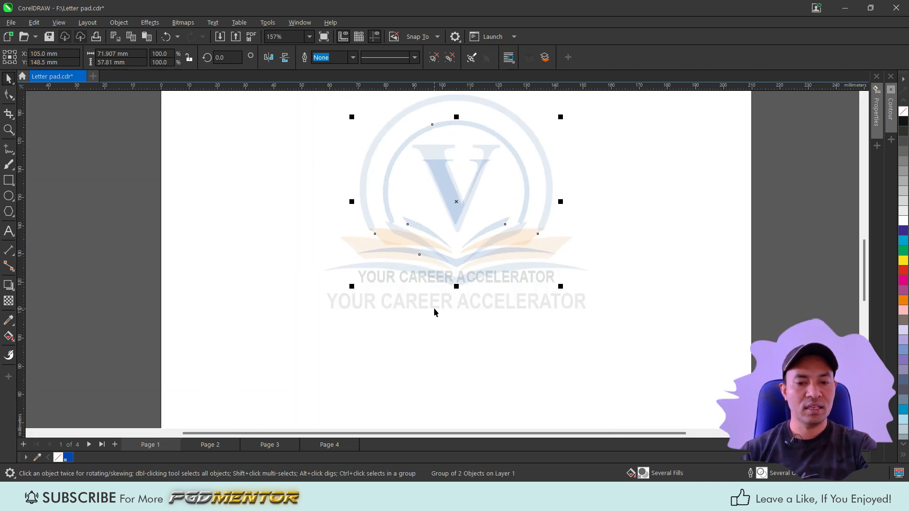
{"action": "scroll", "coordinate": [445, 303], "scroll_direction": "down", "scroll_amount": 2}
{"action": "scroll", "coordinate": [412, 280], "scroll_direction": "down", "scroll_amount": 5}
{"action": "scroll", "coordinate": [444, 290], "scroll_direction": "up", "scroll_amount": 3}
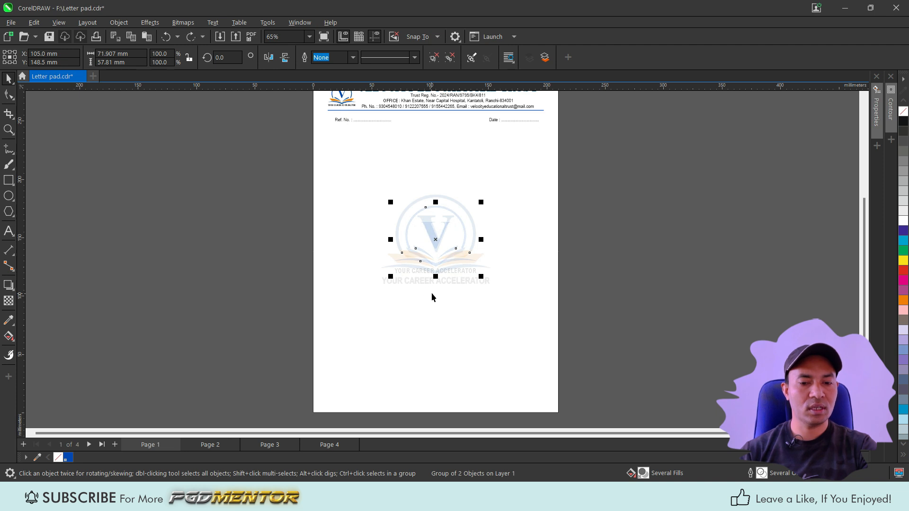
{"action": "scroll", "coordinate": [434, 282], "scroll_direction": "up", "scroll_amount": 1}
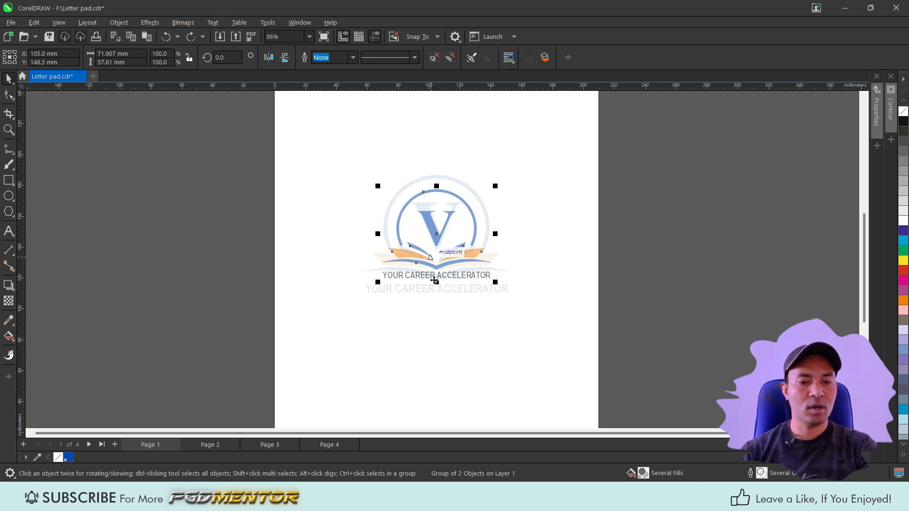
{"action": "scroll", "coordinate": [430, 234], "scroll_direction": "up", "scroll_amount": 1}
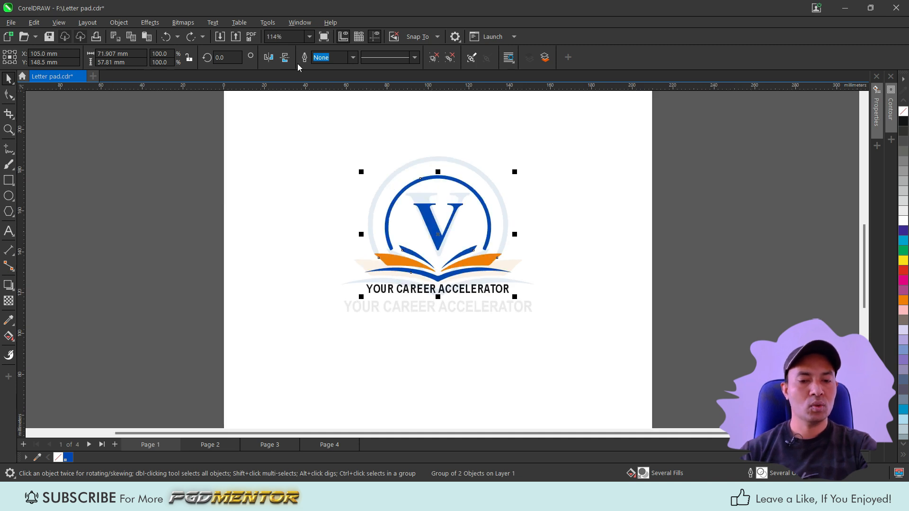
Step: Select the centre logo bitmap and apply a uniform transparency of 85 to it
{"action": "left_click", "coordinate": [182, 22]}
{"action": "left_click", "coordinate": [190, 36]}
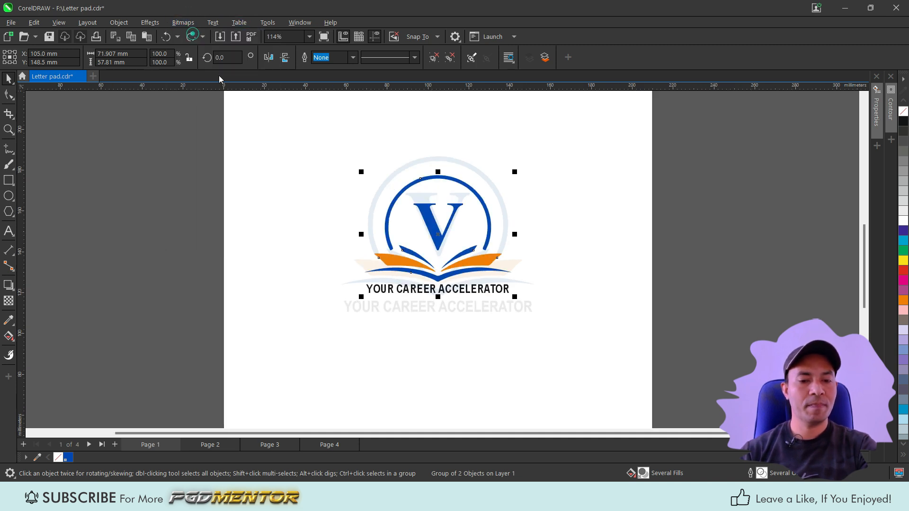
{"action": "left_click", "coordinate": [466, 308]}
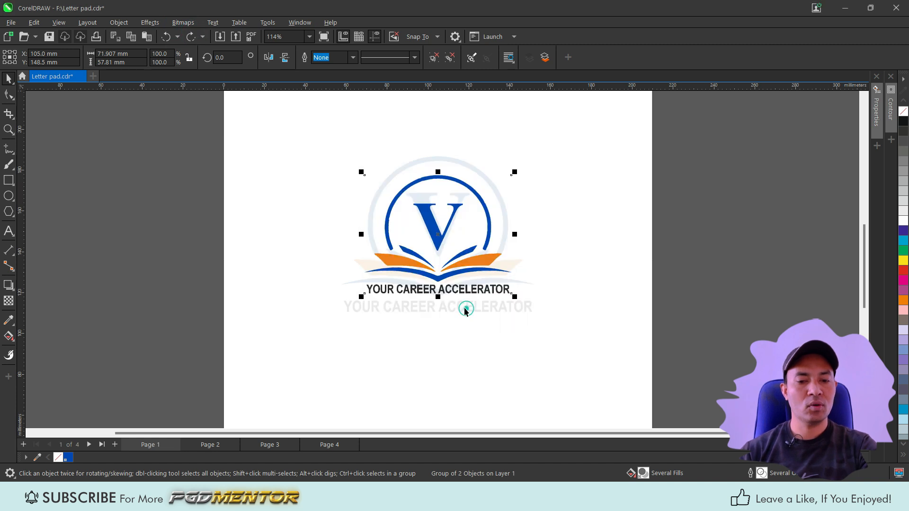
{"action": "left_click", "coordinate": [9, 301]}
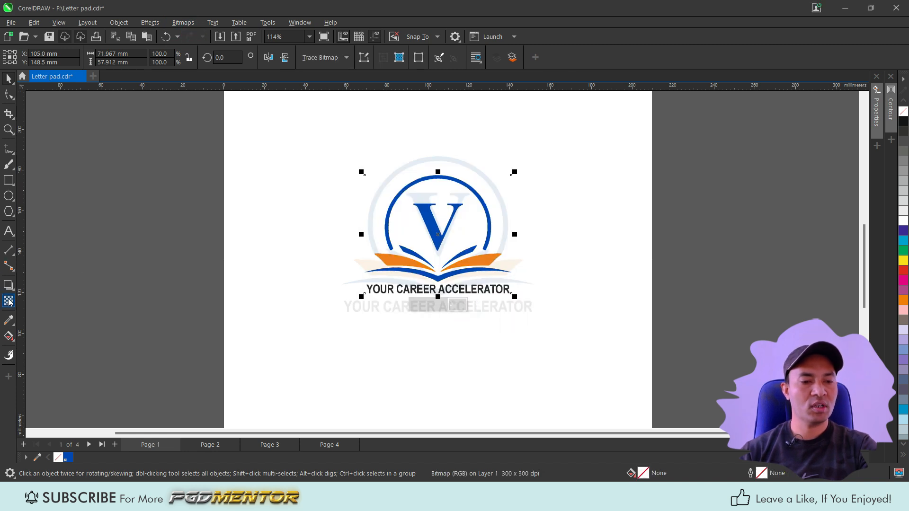
{"action": "left_click", "coordinate": [26, 58]}
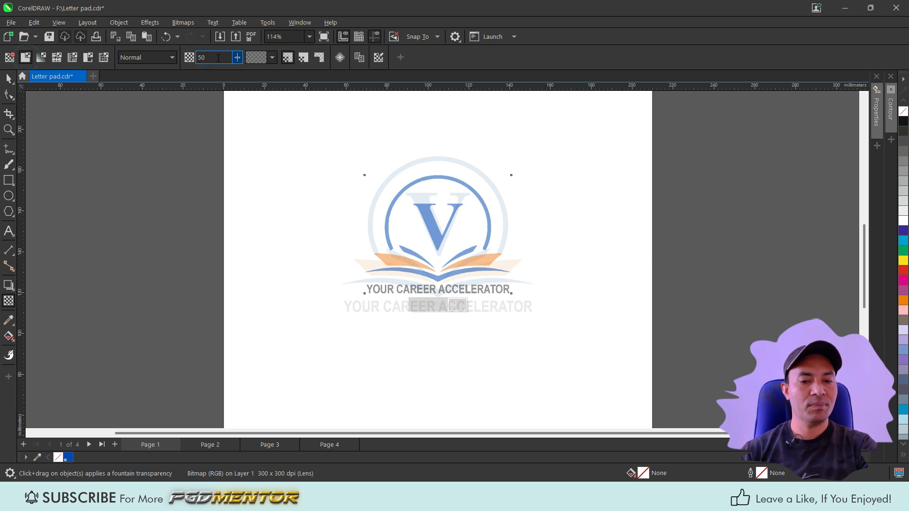
{"action": "left_click_drag", "start_coordinate": [212, 57], "coordinate": [158, 63]}
{"action": "type", "text": "85"}
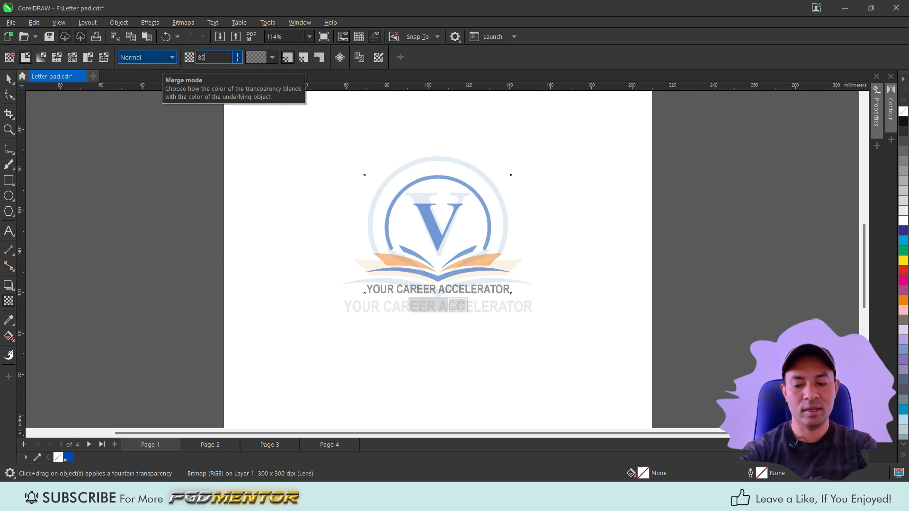
{"action": "key", "text": "Return"}
{"action": "key", "text": "space"}
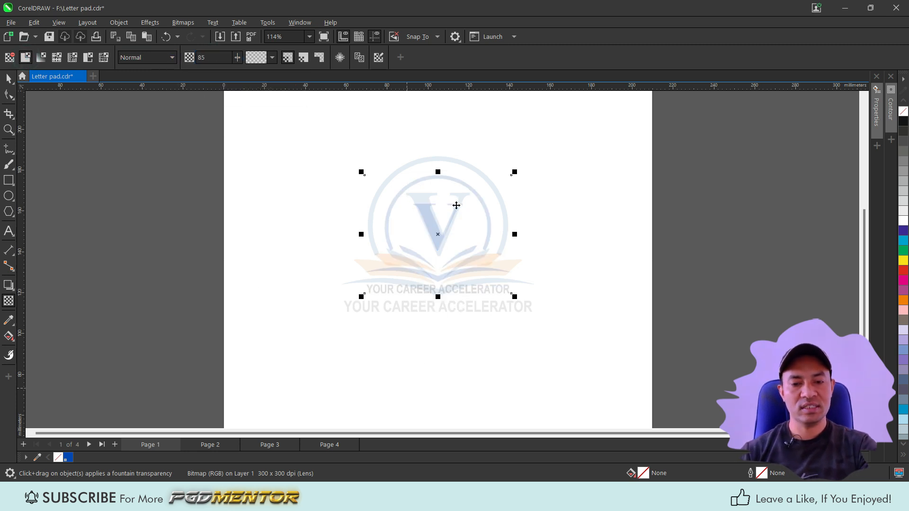
Step: Move the faded centre logo slightly upward on the page
{"action": "scroll", "coordinate": [456, 203], "scroll_direction": "down", "scroll_amount": 1}
{"action": "left_click_drag", "start_coordinate": [446, 234], "coordinate": [448, 223]}
{"action": "scroll", "coordinate": [423, 329], "scroll_direction": "down", "scroll_amount": 2}
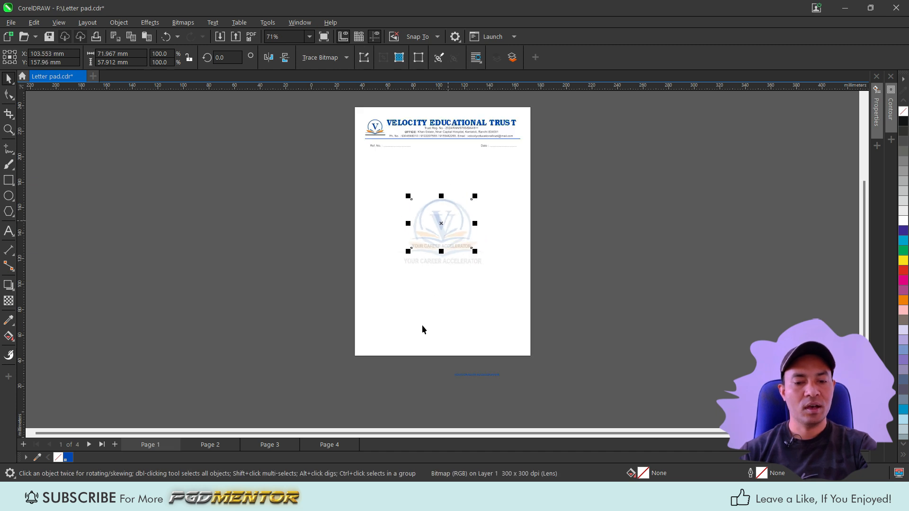
Step: Place the blue YOUR CAREER ACCELERATOR tagline at the bottom centre of the page
{"action": "left_click_drag", "start_coordinate": [497, 418], "coordinate": [448, 379]}
{"action": "scroll", "coordinate": [448, 389], "scroll_direction": "up", "scroll_amount": 2}
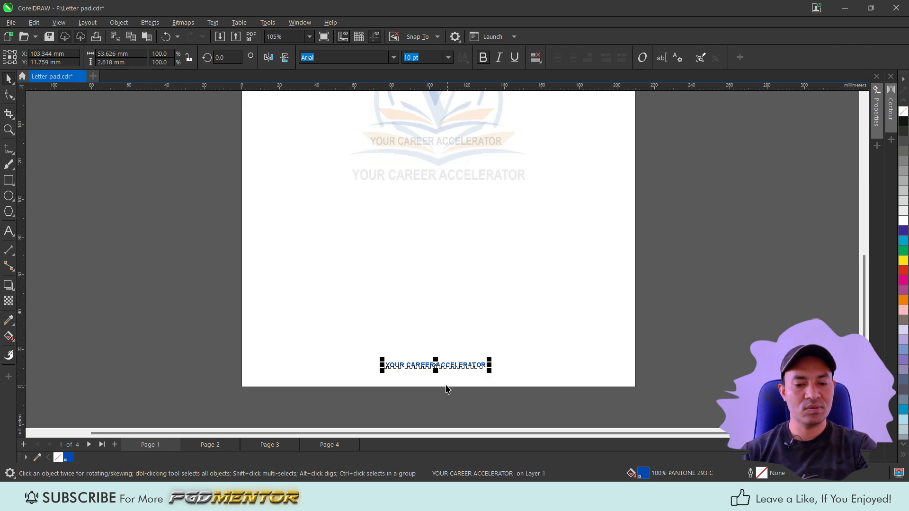
{"action": "scroll", "coordinate": [427, 371], "scroll_direction": "up", "scroll_amount": 2}
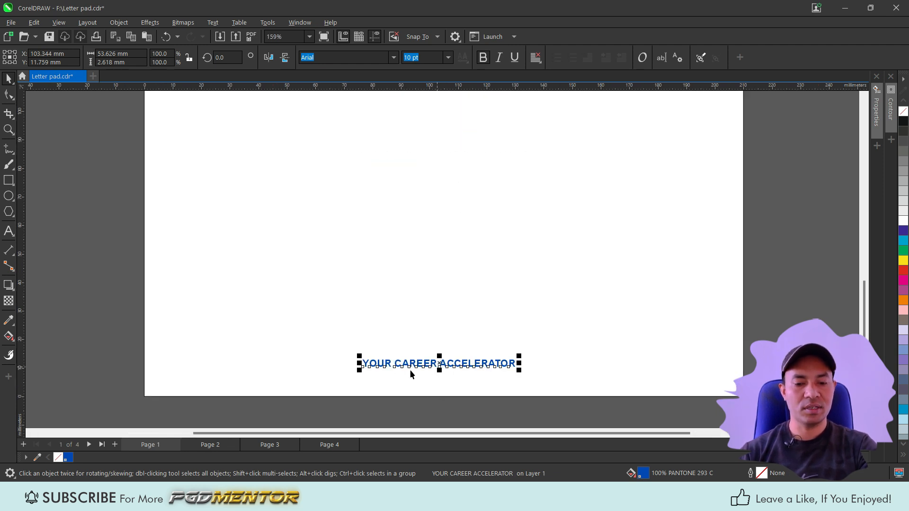
{"action": "scroll", "coordinate": [410, 370], "scroll_direction": "down", "scroll_amount": 2}
Step: Delete the spare logo copy lying outside the page
{"action": "left_click", "coordinate": [384, 310], "text": "shift"}
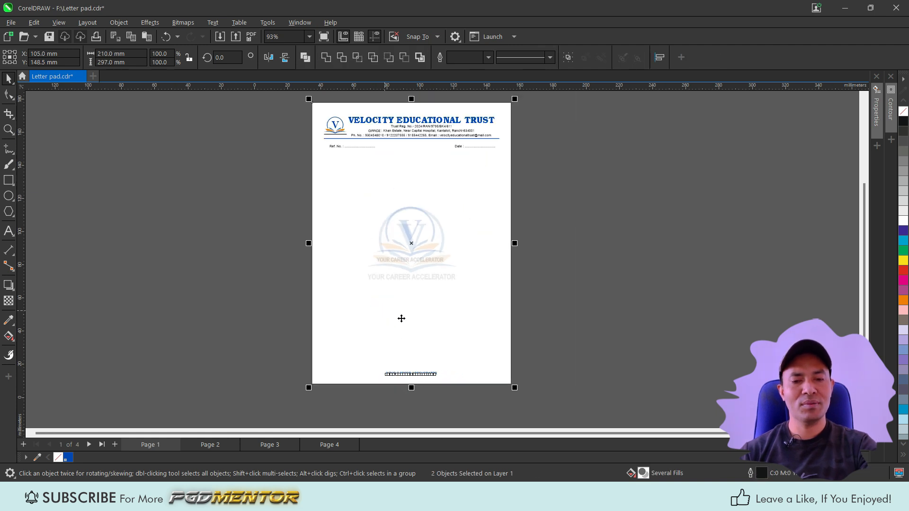
{"action": "scroll", "coordinate": [406, 248], "scroll_direction": "down", "scroll_amount": 2}
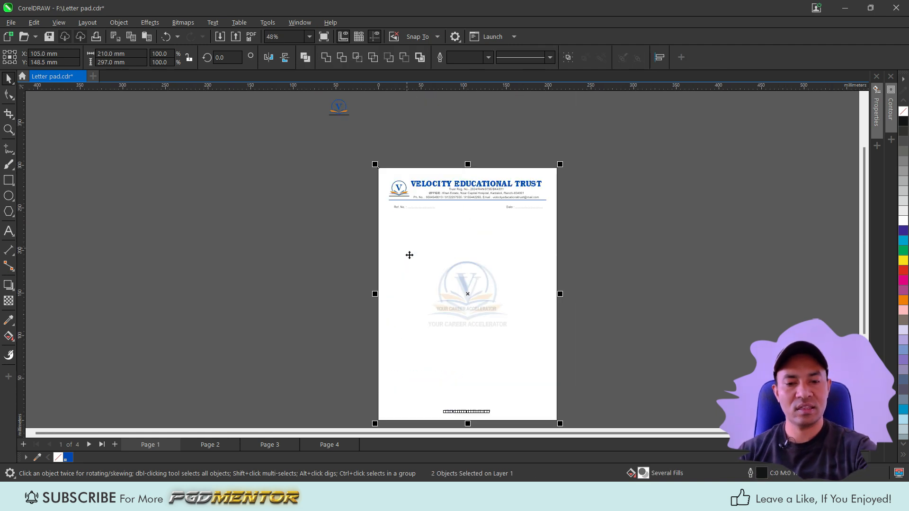
{"action": "left_click", "coordinate": [346, 111]}
{"action": "key", "text": "Delete"}
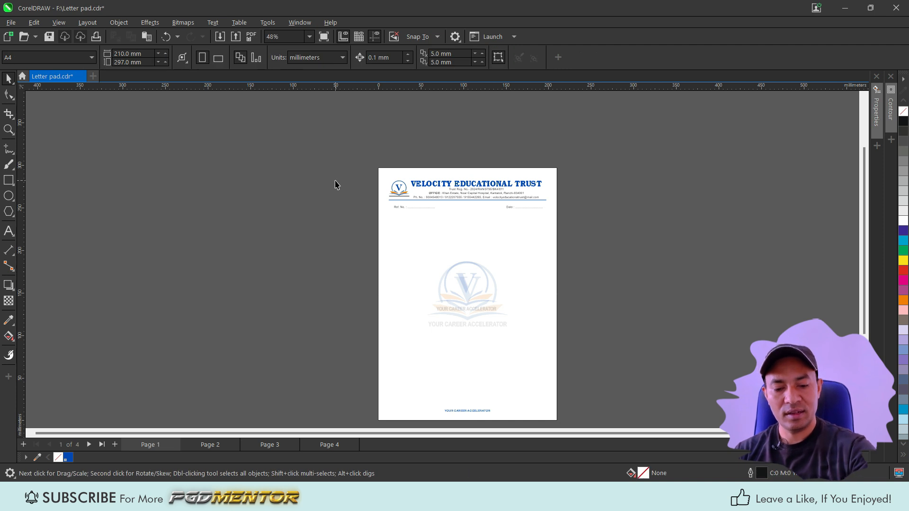
Step: Zoom into the header and select the title and registration line to review them
{"action": "scroll", "coordinate": [350, 199], "scroll_direction": "up", "scroll_amount": 1}
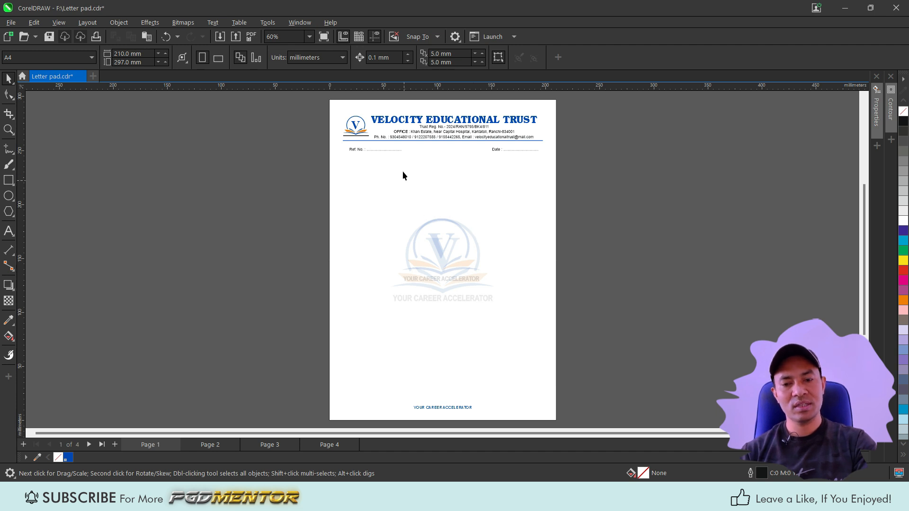
{"action": "left_click", "coordinate": [409, 123]}
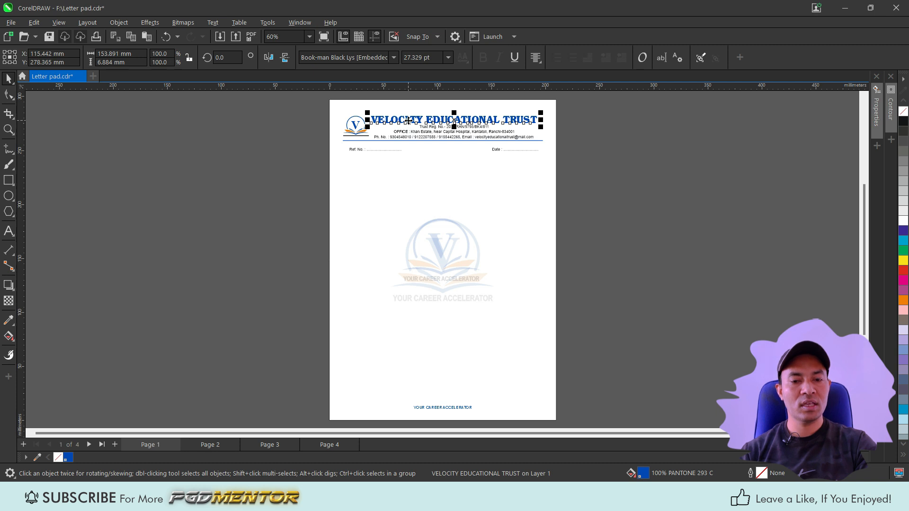
{"action": "scroll", "coordinate": [413, 131], "scroll_direction": "up", "scroll_amount": 4}
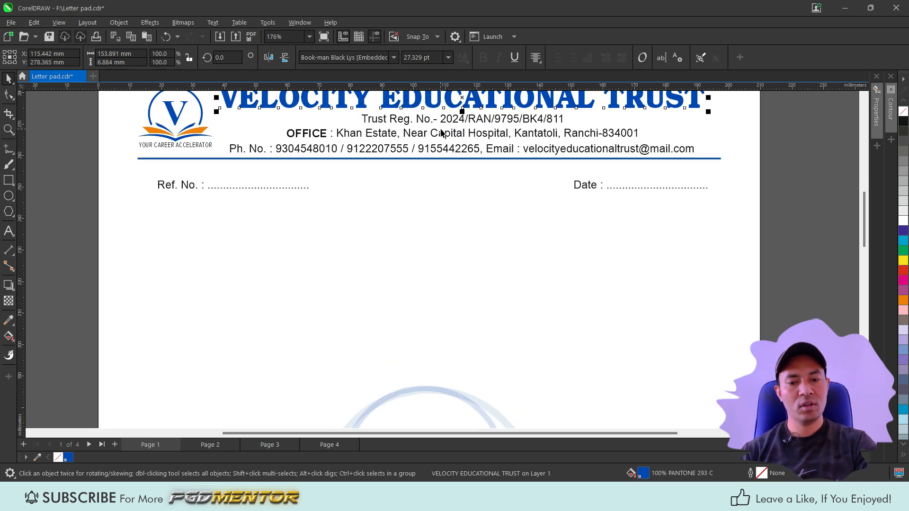
{"action": "left_click", "coordinate": [452, 122]}
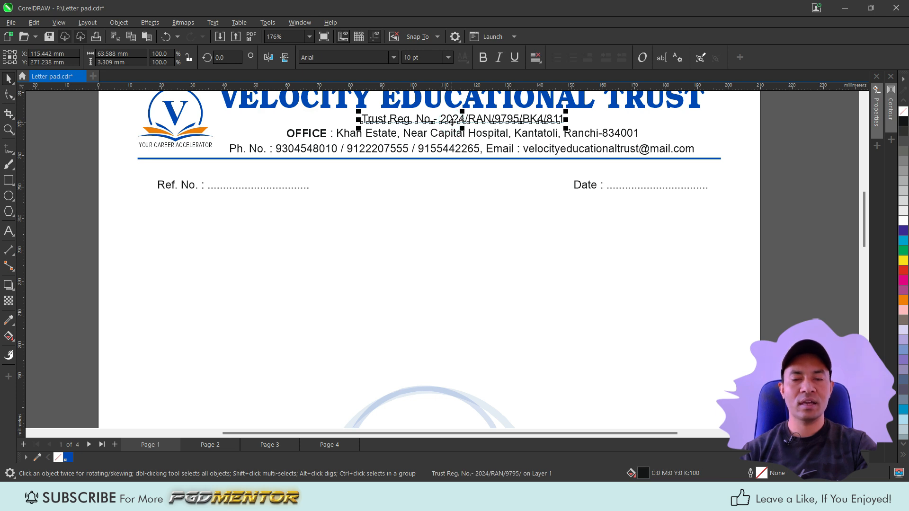
{"action": "scroll", "coordinate": [458, 227], "scroll_direction": "down", "scroll_amount": 1}
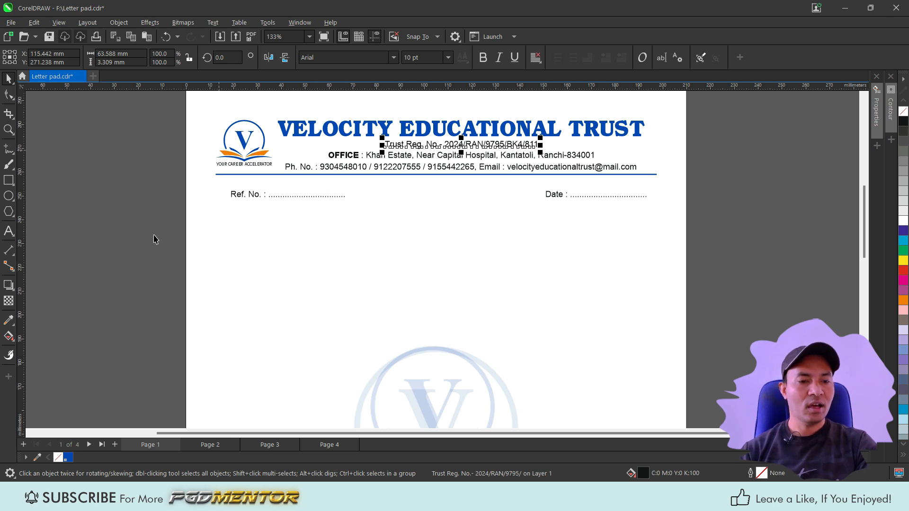
Step: Open page 2 and fit the whole page in view to review it
{"action": "left_click", "coordinate": [209, 444]}
{"action": "scroll", "coordinate": [403, 208], "scroll_direction": "down", "scroll_amount": 2}
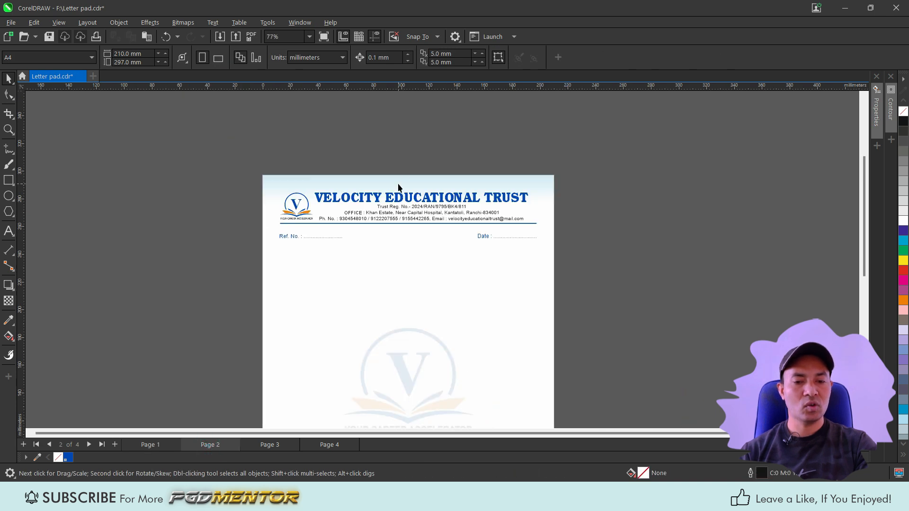
{"action": "scroll", "coordinate": [403, 176], "scroll_direction": "down", "scroll_amount": 3}
{"action": "key", "text": "shift+F4"}
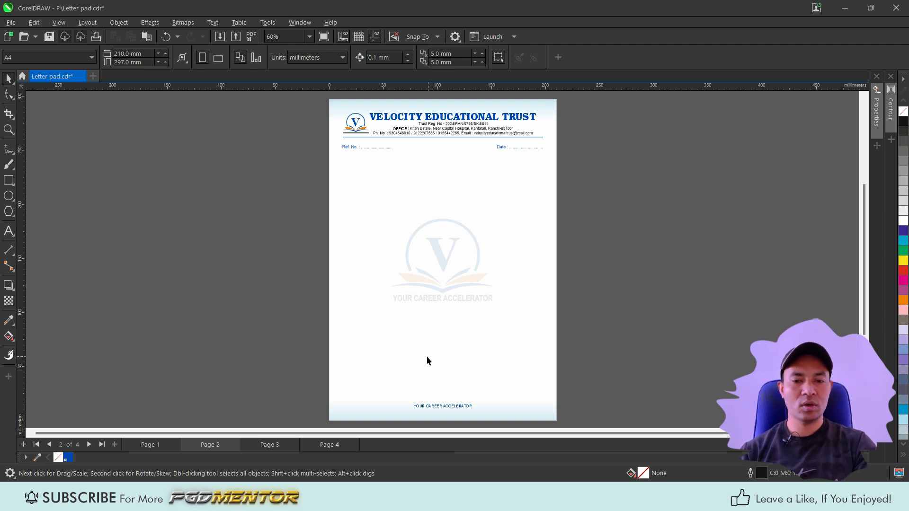
Step: Browse pages 3 and 4, zooming in to review their letterhead headers and footers
{"action": "left_click", "coordinate": [270, 444]}
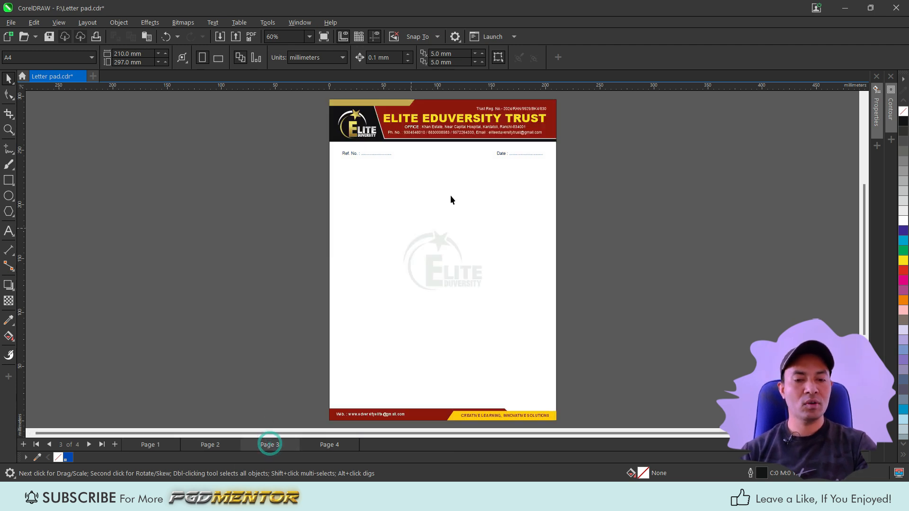
{"action": "scroll", "coordinate": [453, 114], "scroll_direction": "up", "scroll_amount": 3}
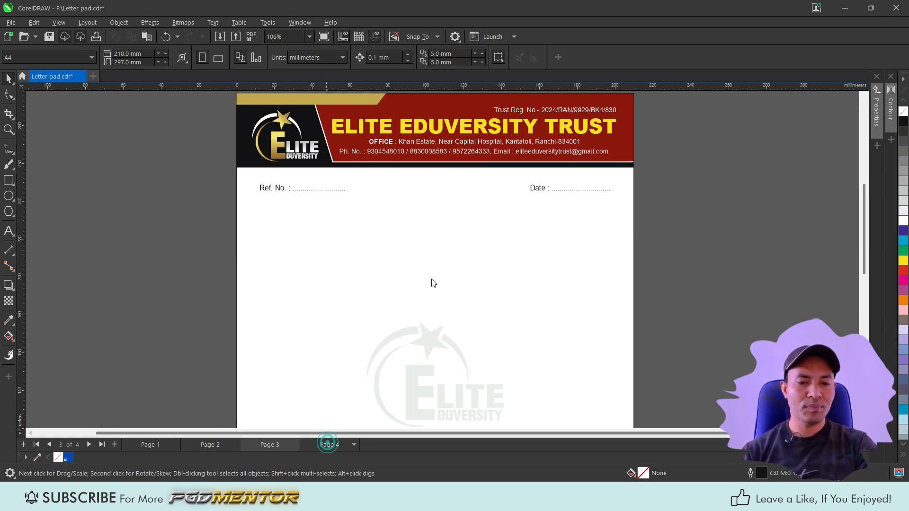
{"action": "left_click", "coordinate": [341, 445]}
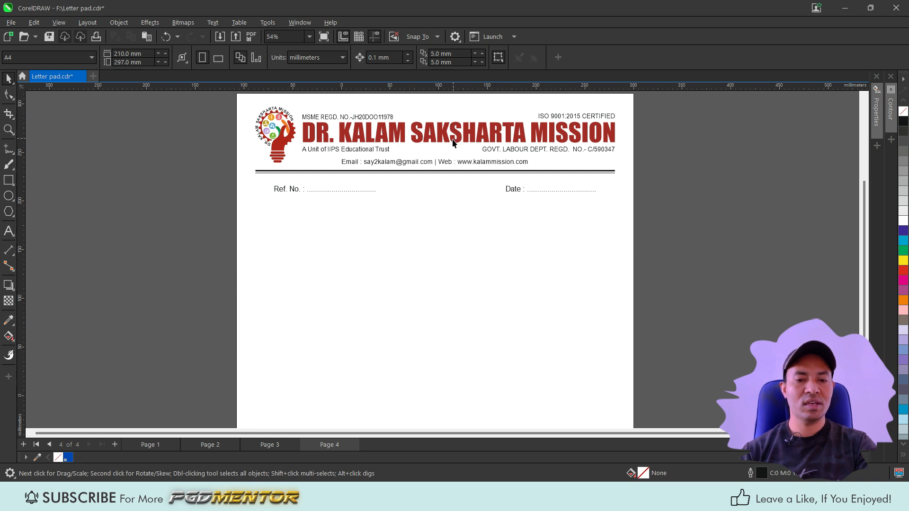
{"action": "key", "text": "shift+F4"}
{"action": "scroll", "coordinate": [443, 120], "scroll_direction": "up", "scroll_amount": 4}
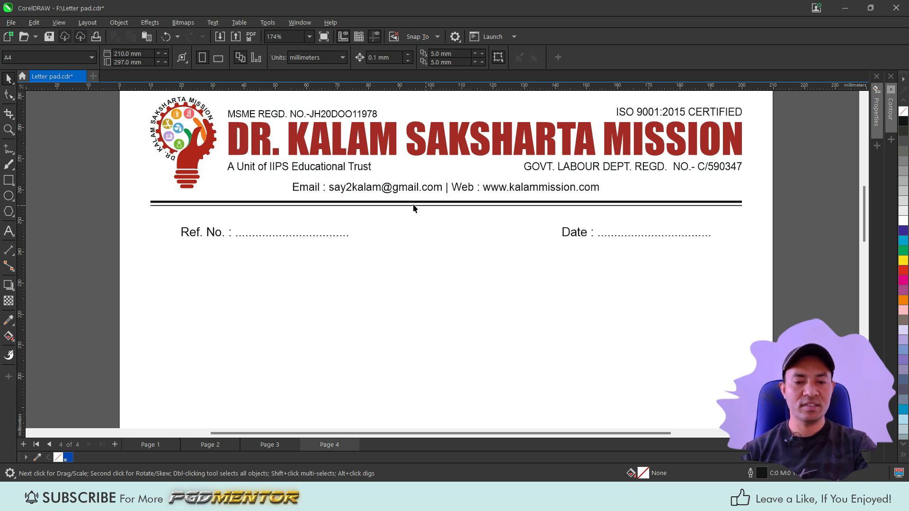
{"action": "scroll", "coordinate": [487, 178], "scroll_direction": "down", "scroll_amount": 5}
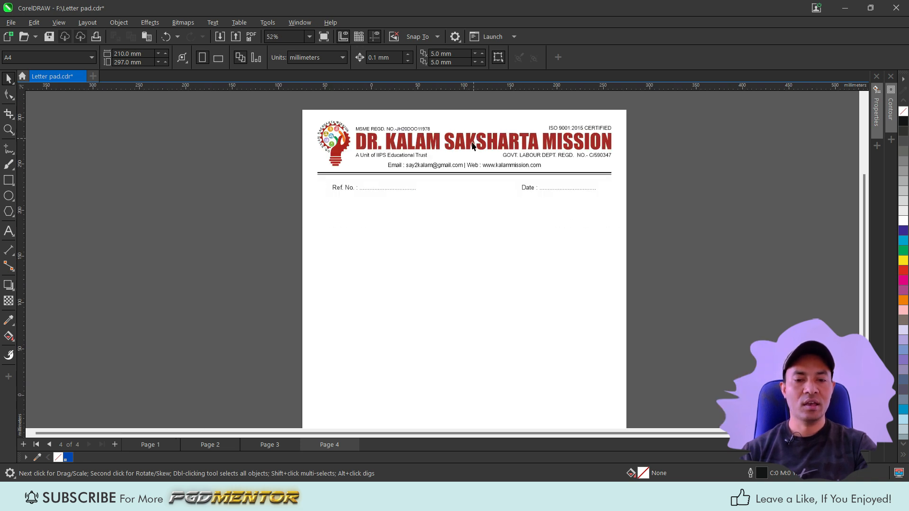
{"action": "scroll", "coordinate": [464, 351], "scroll_direction": "up", "scroll_amount": 4}
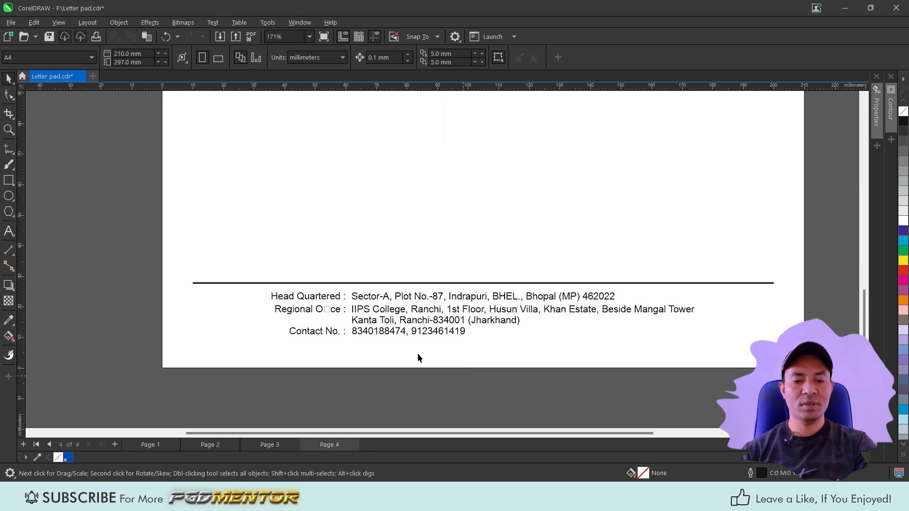